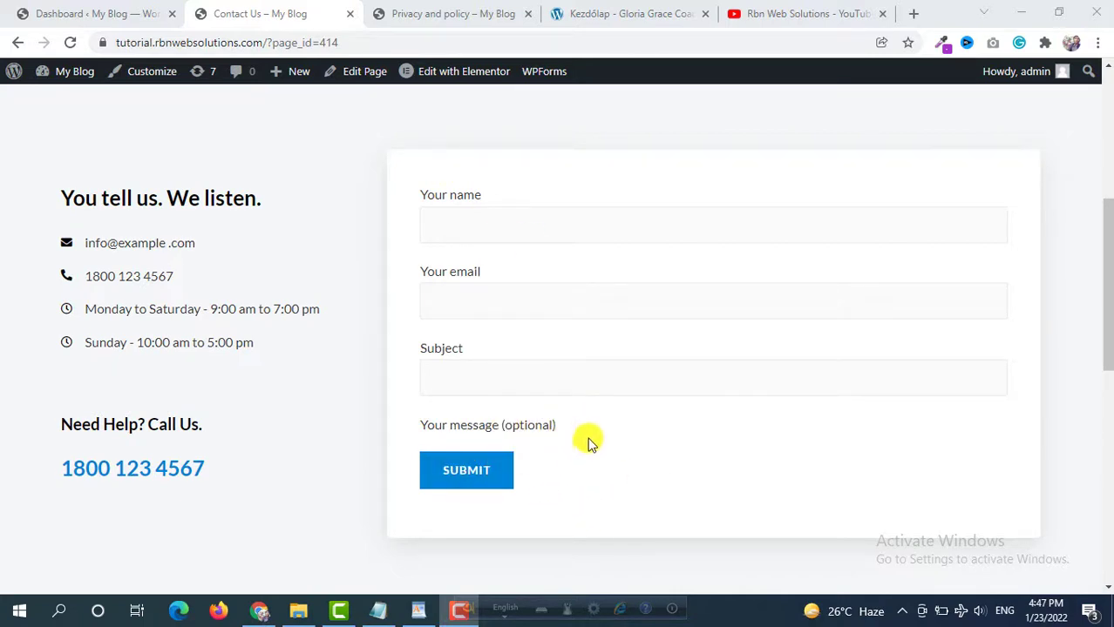
Look at another site's contact form consent checkbox, then go to the WordPress dashboard
{"action": "left_click", "coordinate": [645, 13]}
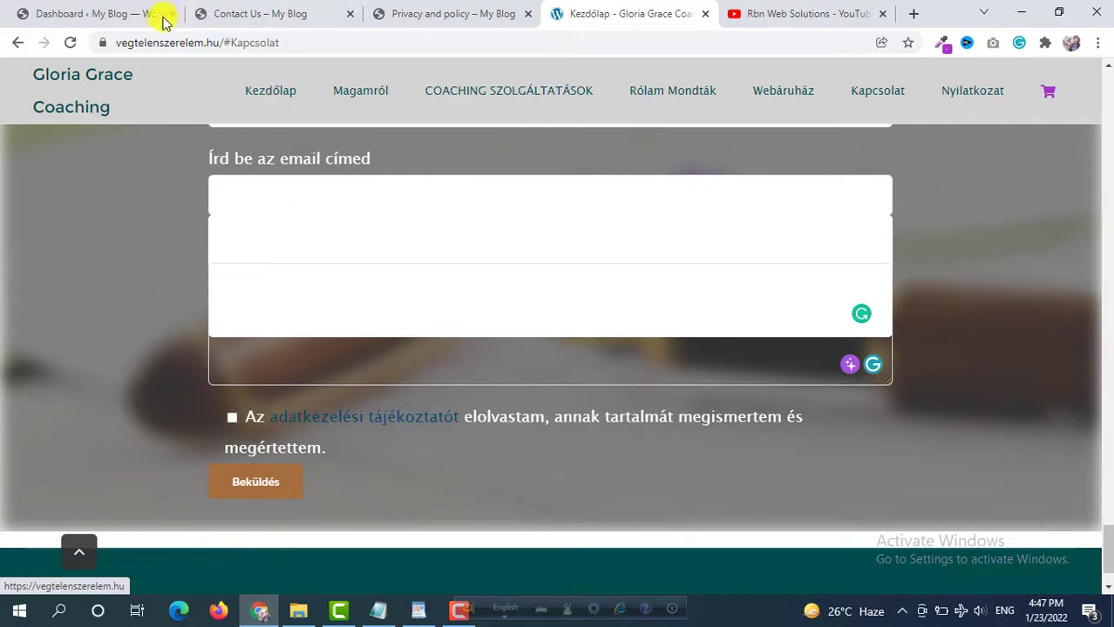
{"action": "left_click", "coordinate": [251, 13]}
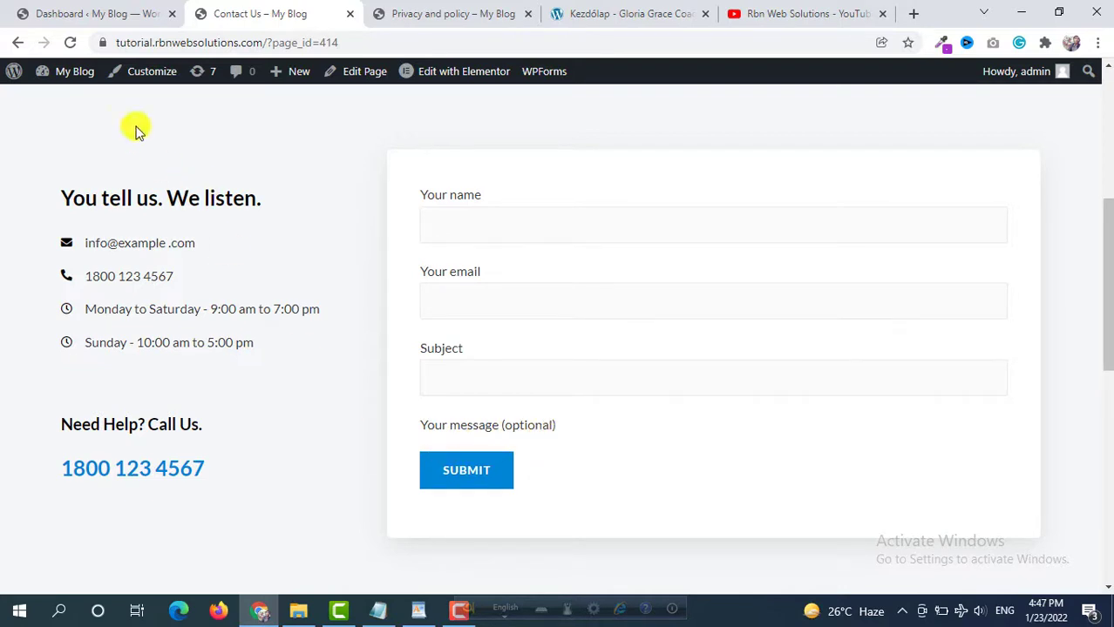
{"action": "left_click", "coordinate": [108, 15]}
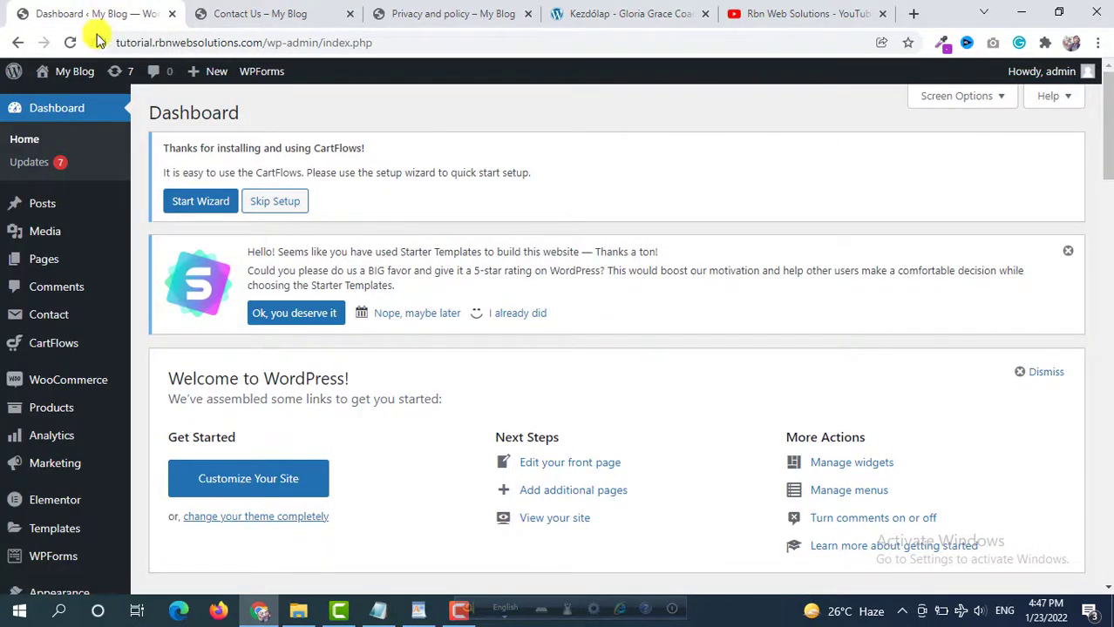
{"action": "scroll", "coordinate": [75, 155], "scroll_direction": "down", "scroll_amount": 1}
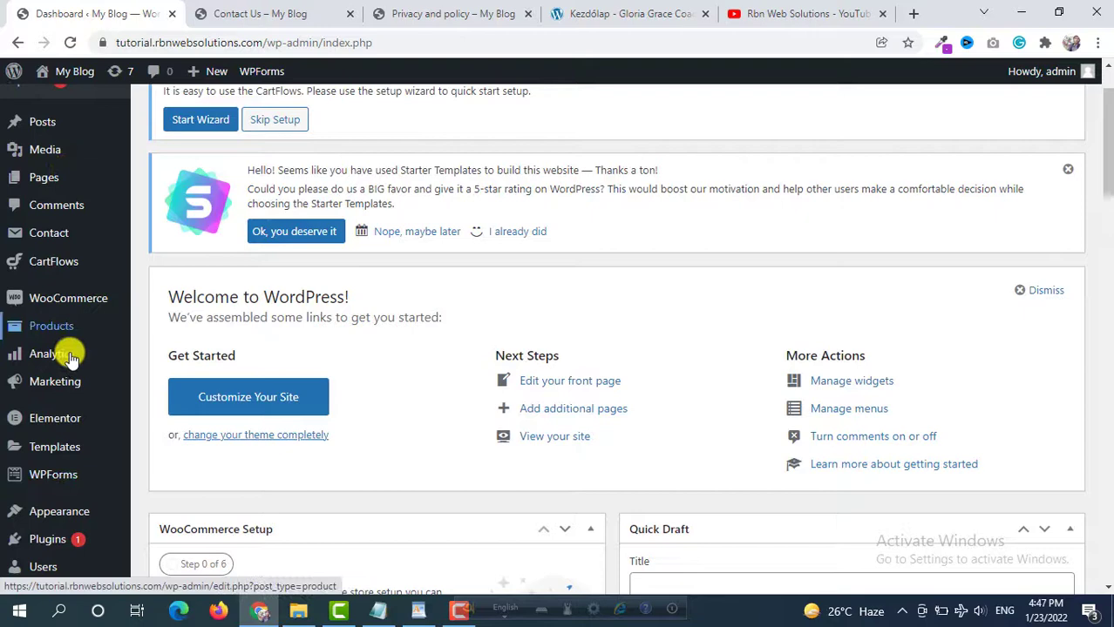
Open Contact form 1 in the editor and insert a blank line above the Submit tag
{"action": "left_click", "coordinate": [52, 233]}
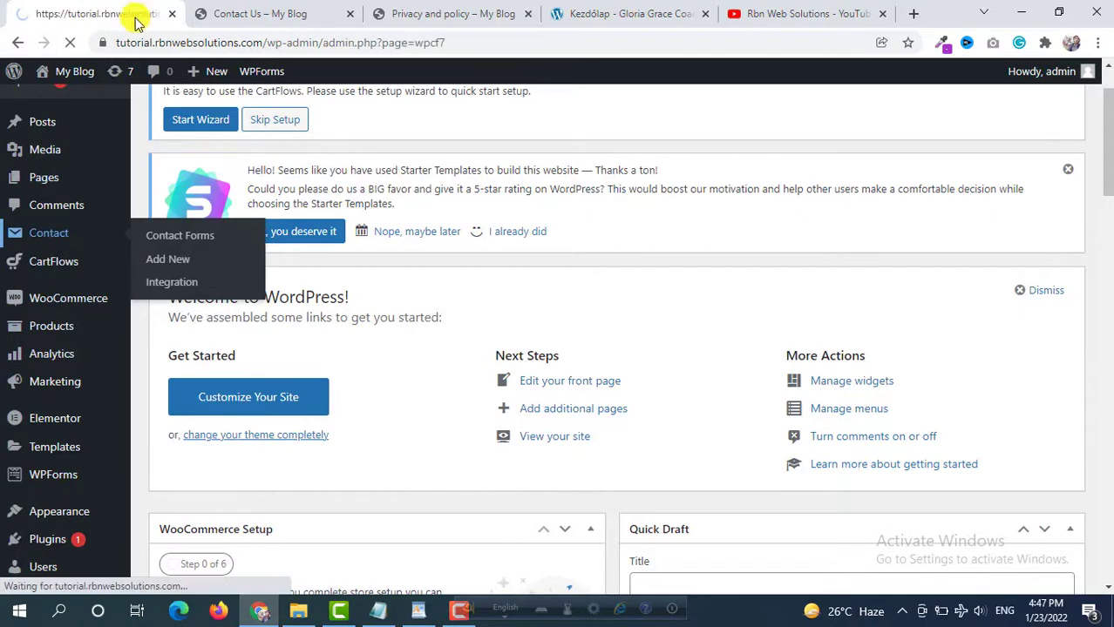
{"action": "scroll", "coordinate": [428, 331], "scroll_direction": "down", "scroll_amount": 2}
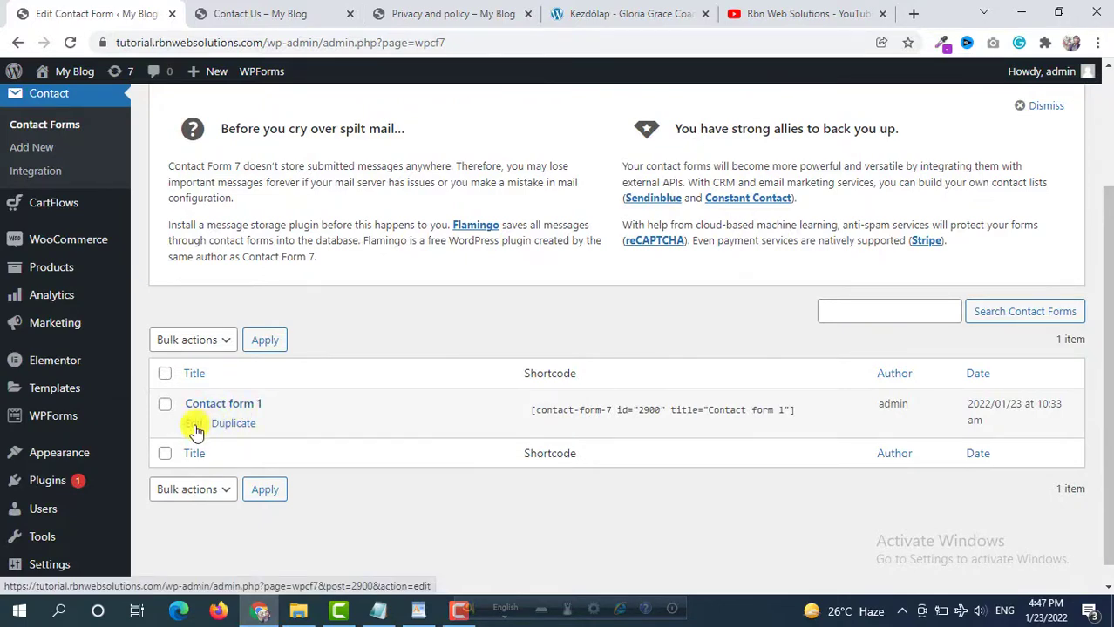
{"action": "left_click", "coordinate": [195, 425]}
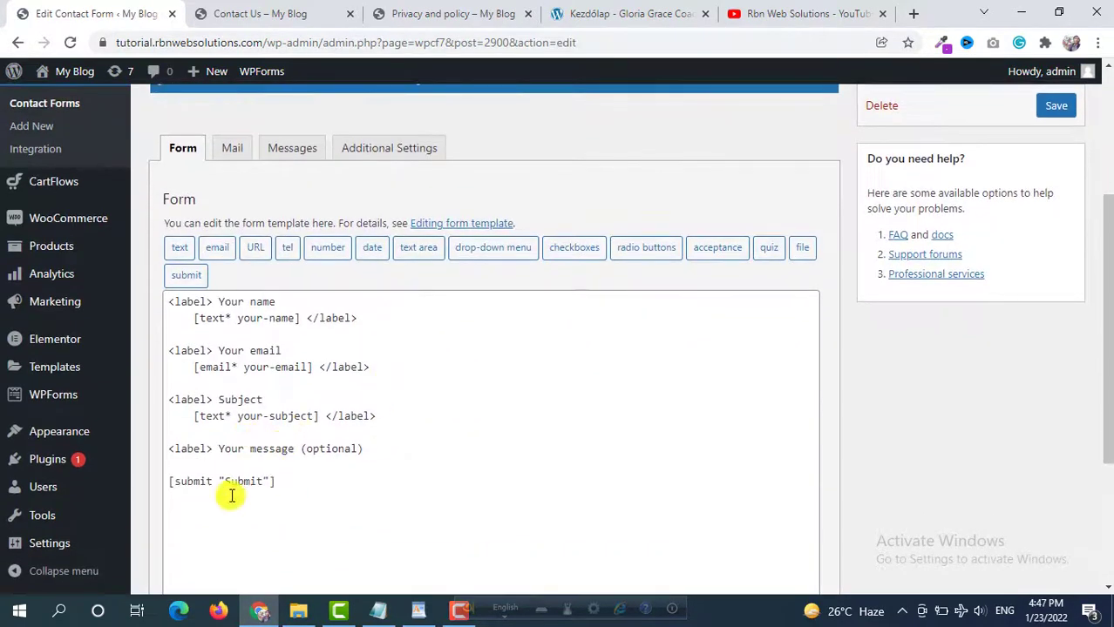
{"action": "left_click", "coordinate": [185, 465]}
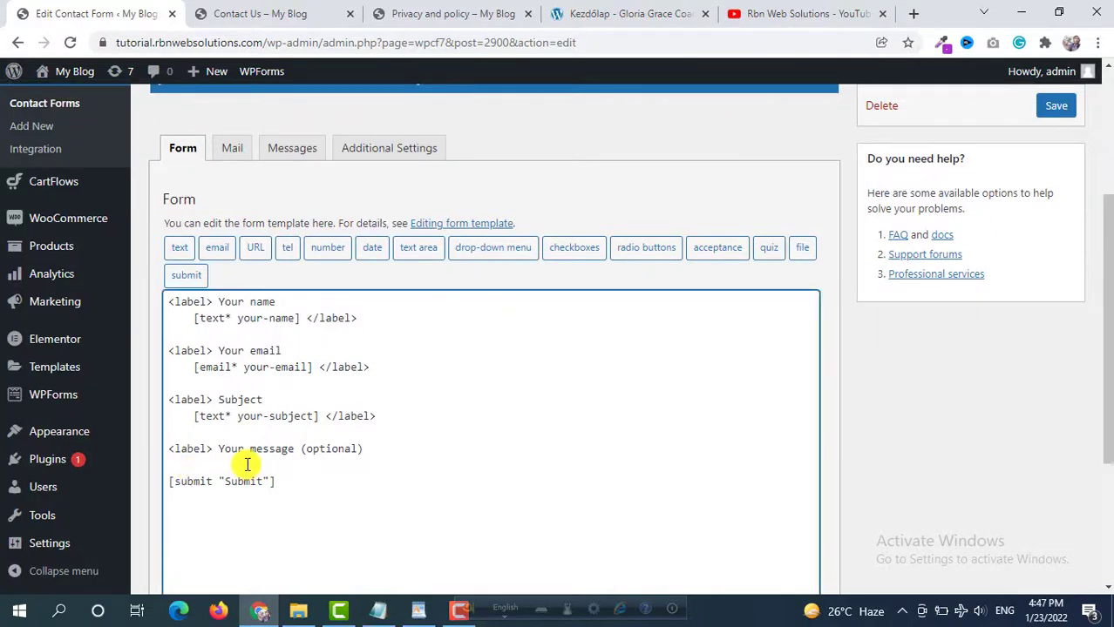
{"action": "key", "text": "Return"}
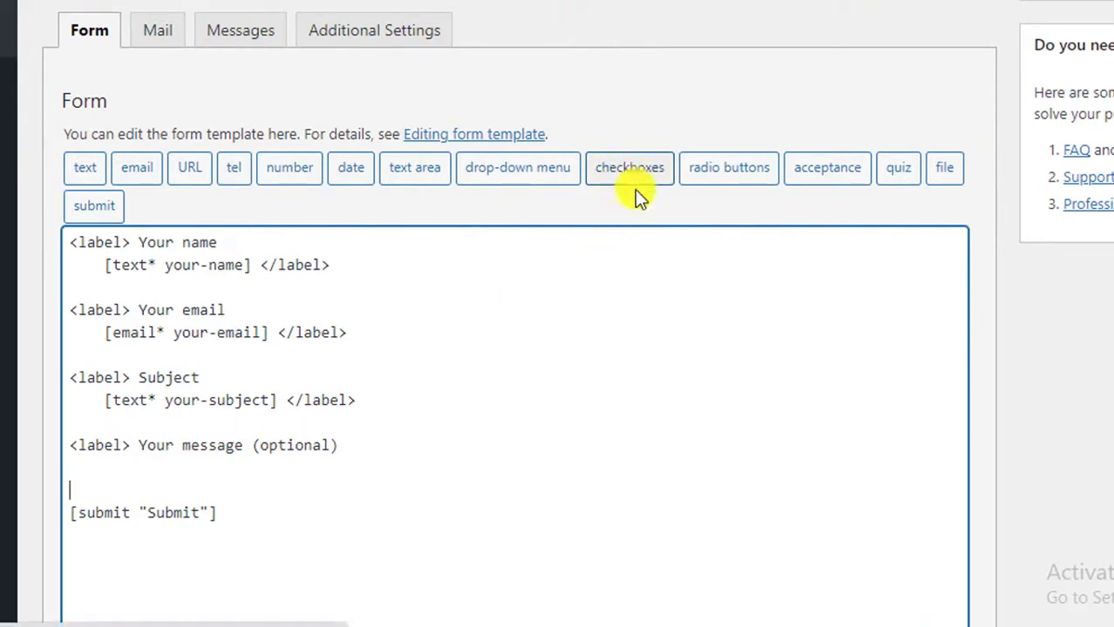
Generate acceptance-118 with the condition 'You must agree with our Terms and Conditions'
{"action": "left_click", "coordinate": [837, 171]}
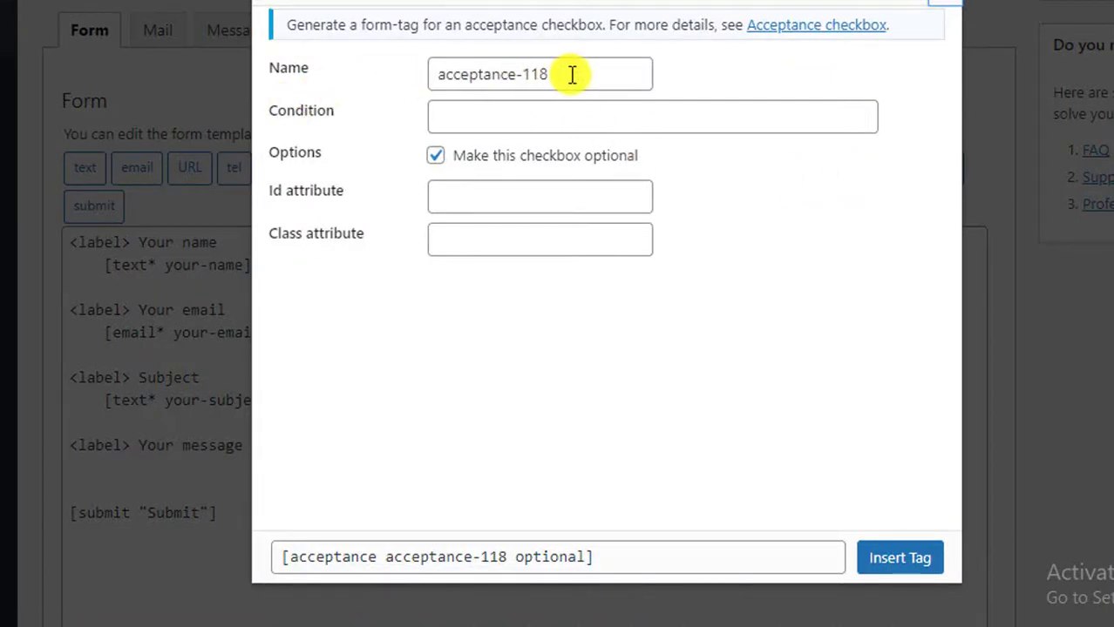
{"action": "left_click_drag", "start_coordinate": [571, 75], "coordinate": [373, 75]}
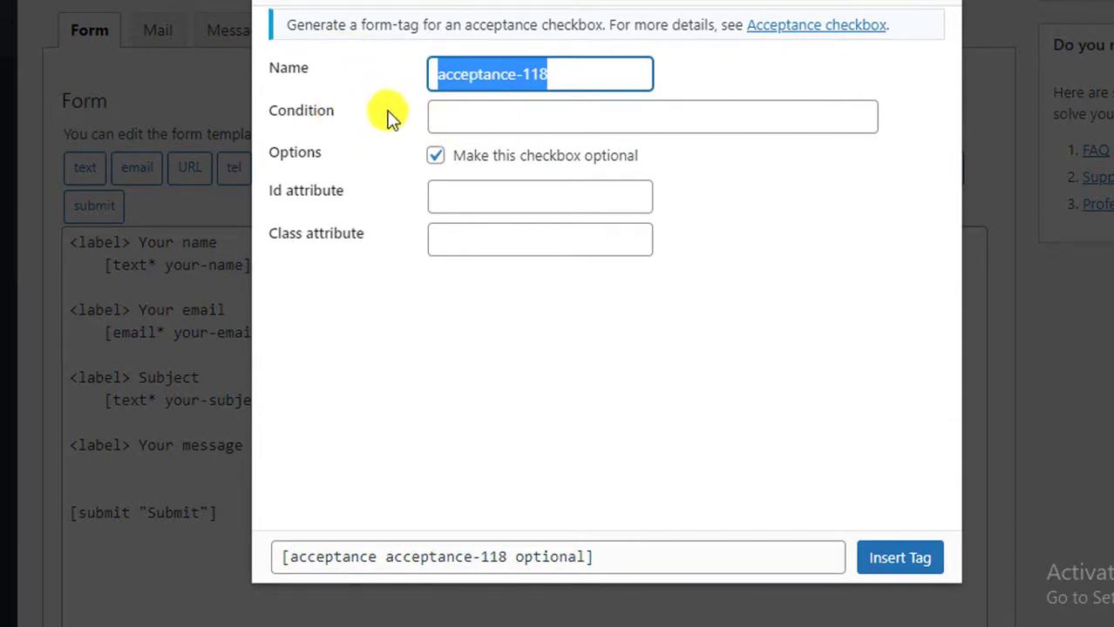
{"action": "left_click", "coordinate": [471, 116]}
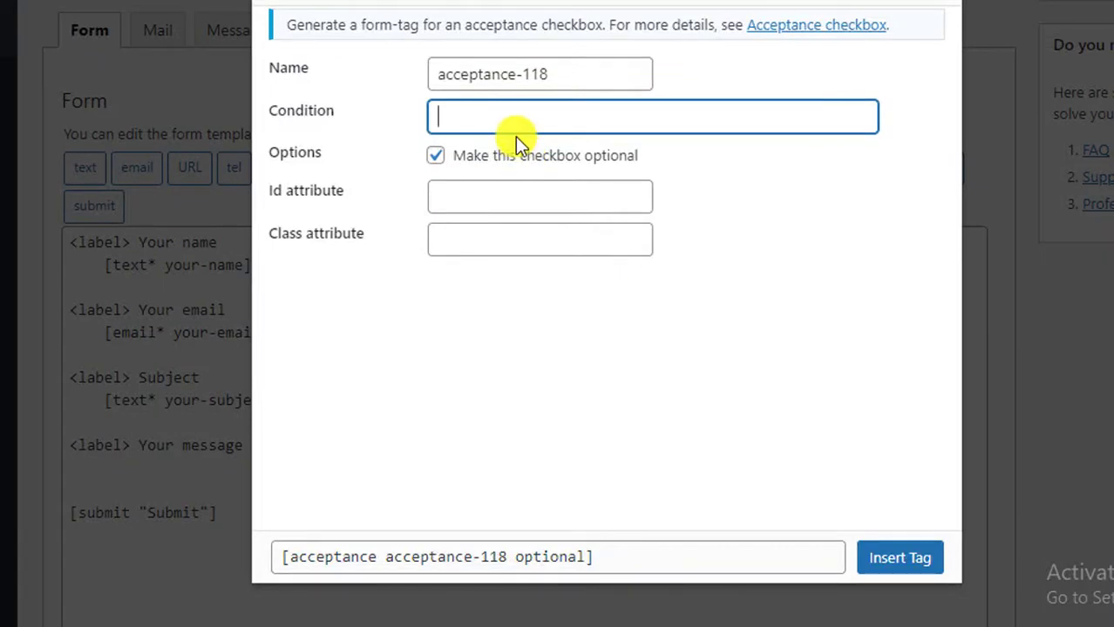
{"action": "type", "text": "You mu"}
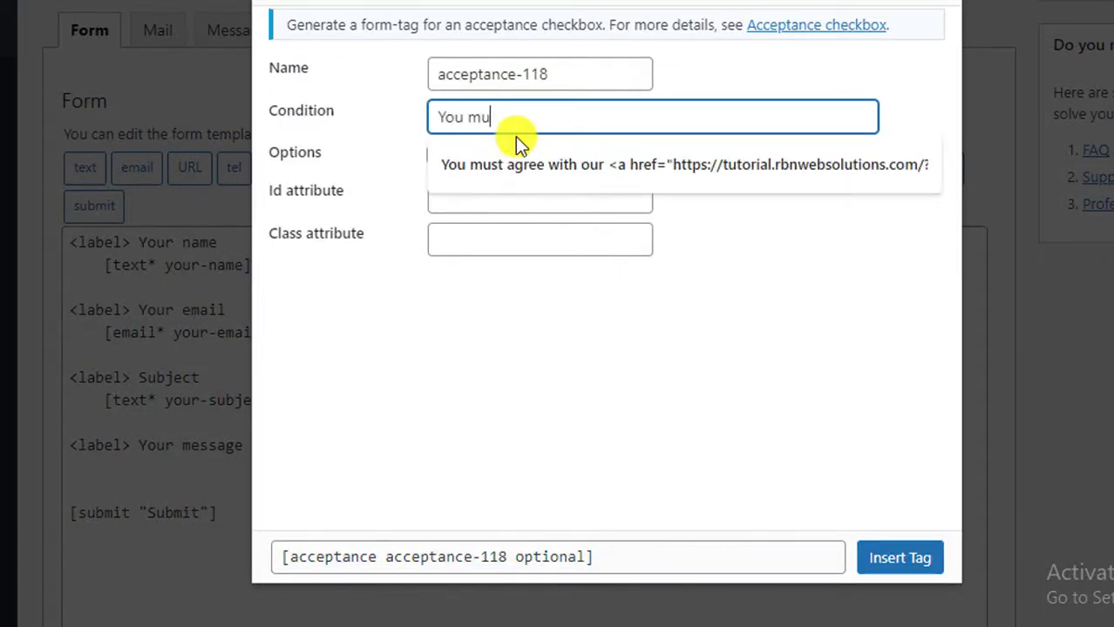
{"action": "type", "text": "s"}
{"action": "type", "text": "t agrre"}
{"action": "type", "text": "ee with "}
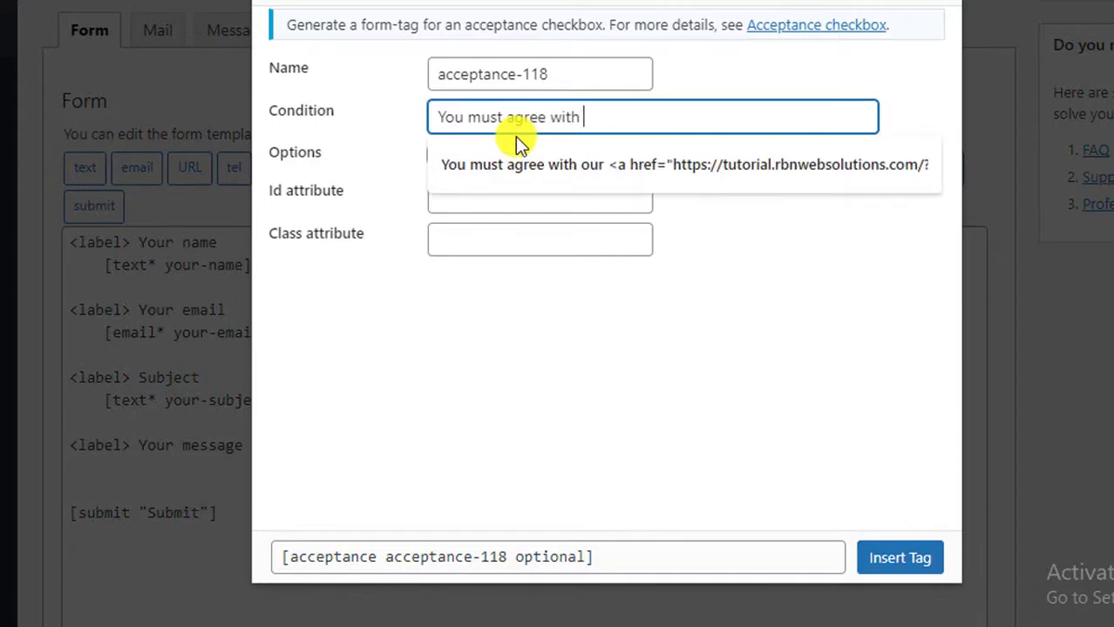
{"action": "type", "text": "our Term"}
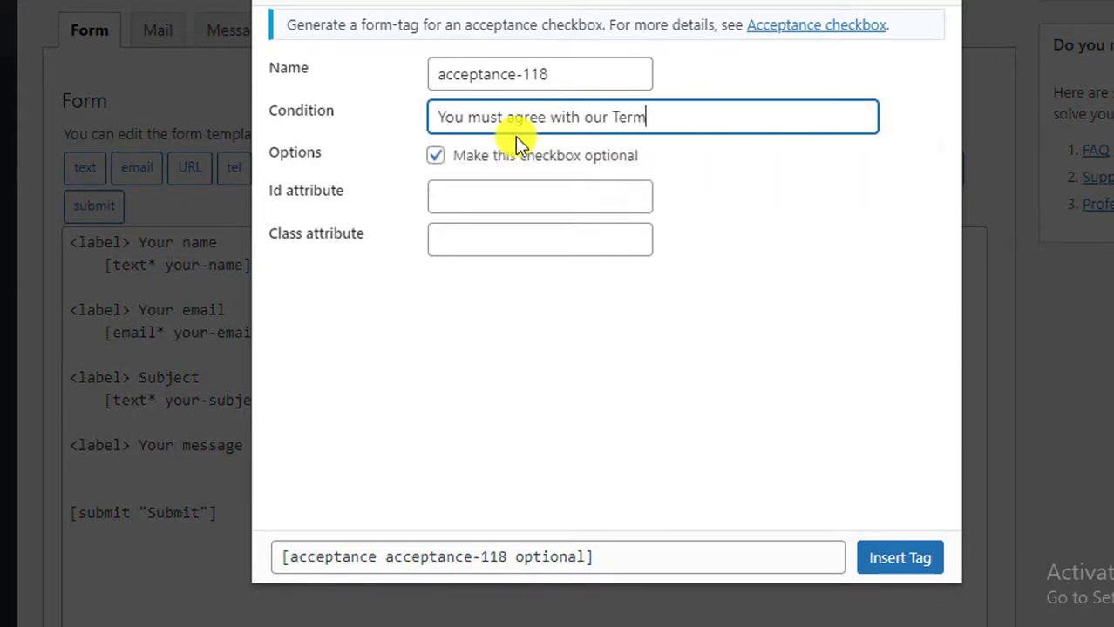
{"action": "type", "text": "s and Conditions"}
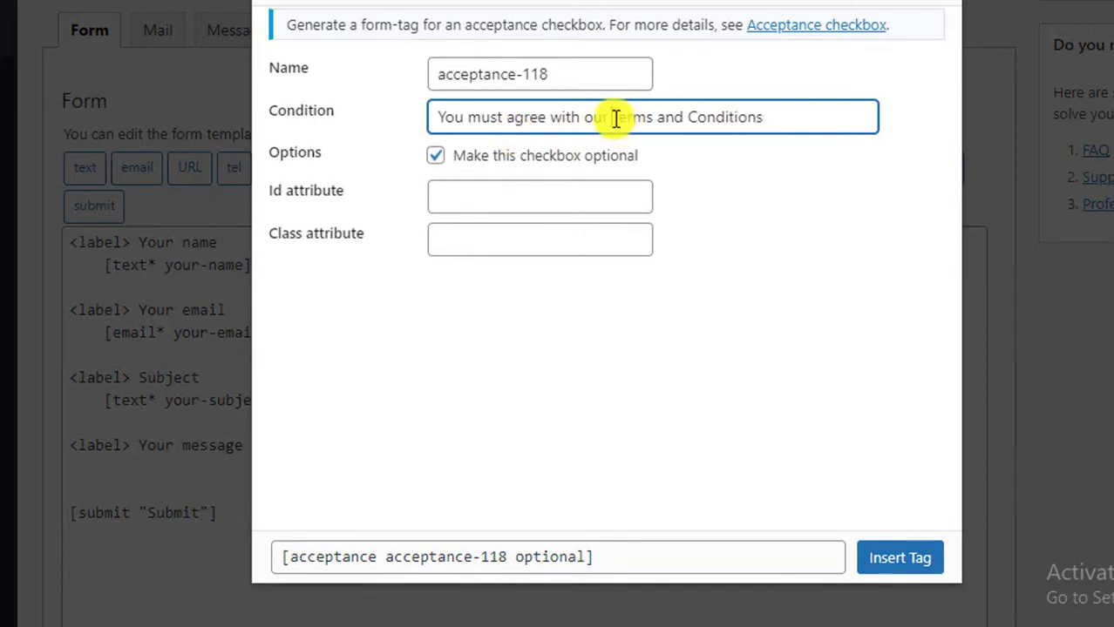
{"action": "left_click_drag", "start_coordinate": [613, 118], "coordinate": [786, 118]}
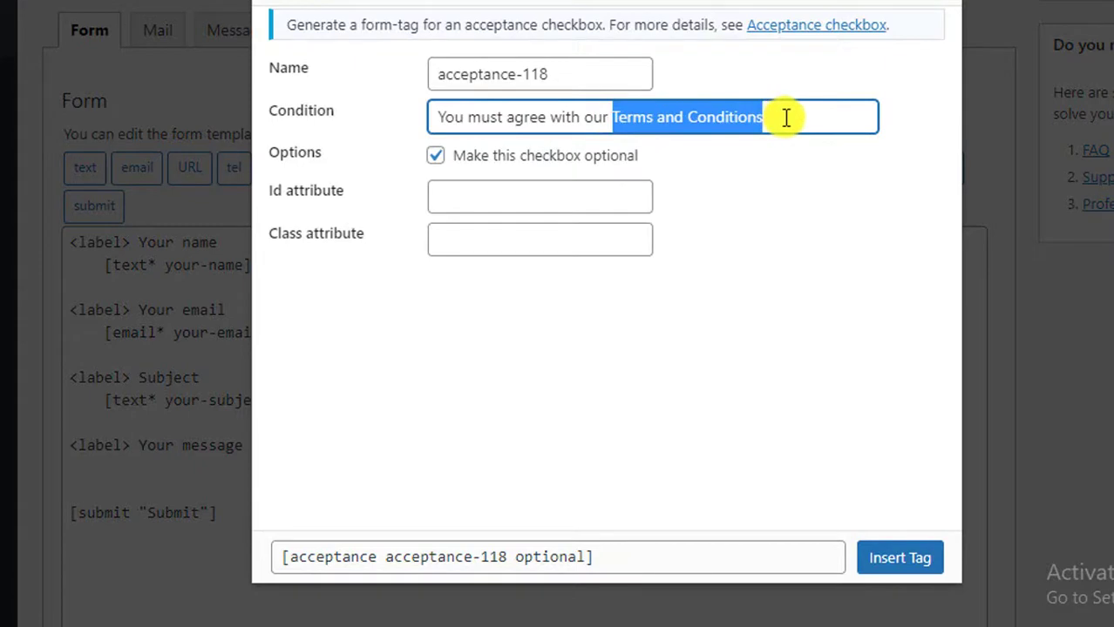
Wrap 'Terms and Conditions' in the condition text with an <a href=""> link tag
{"action": "left_click", "coordinate": [614, 115]}
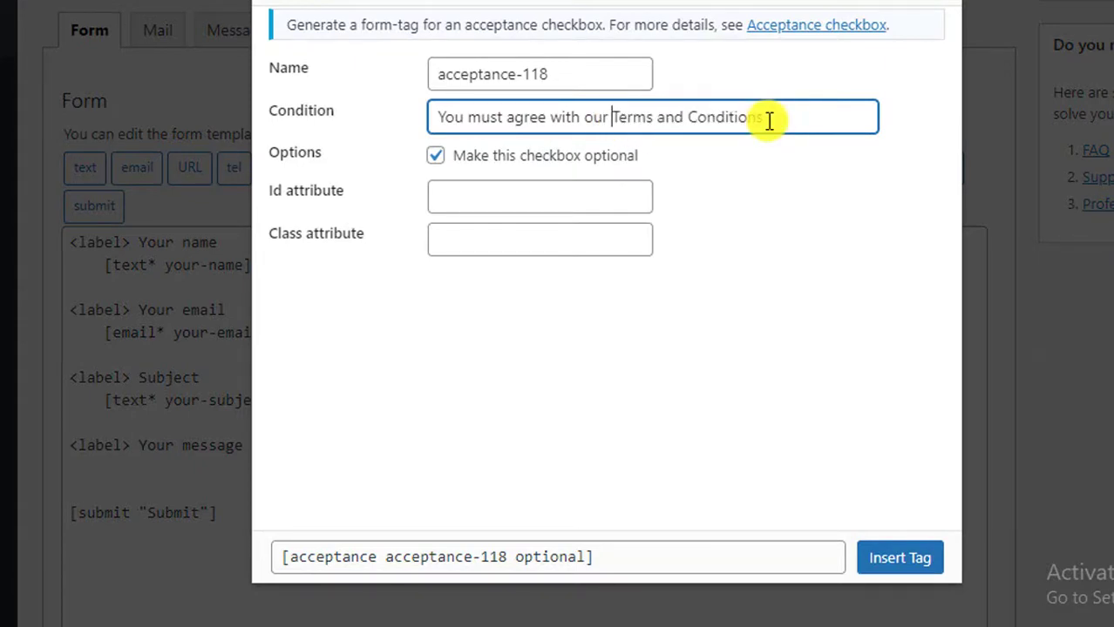
{"action": "type", "text": "<a "}
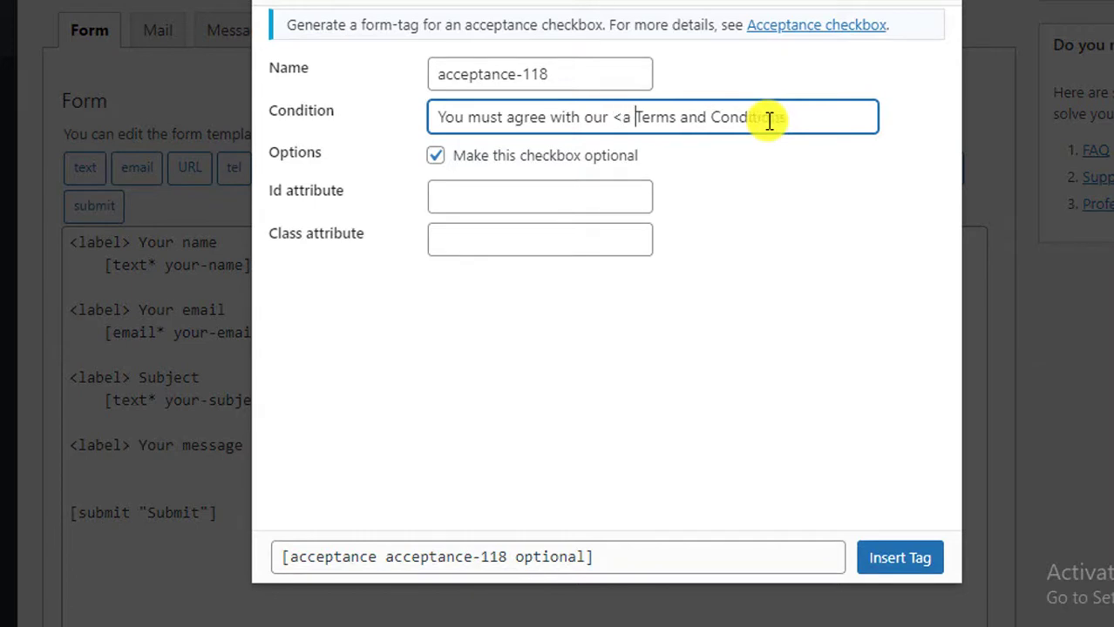
{"action": "type", "text": "href="}
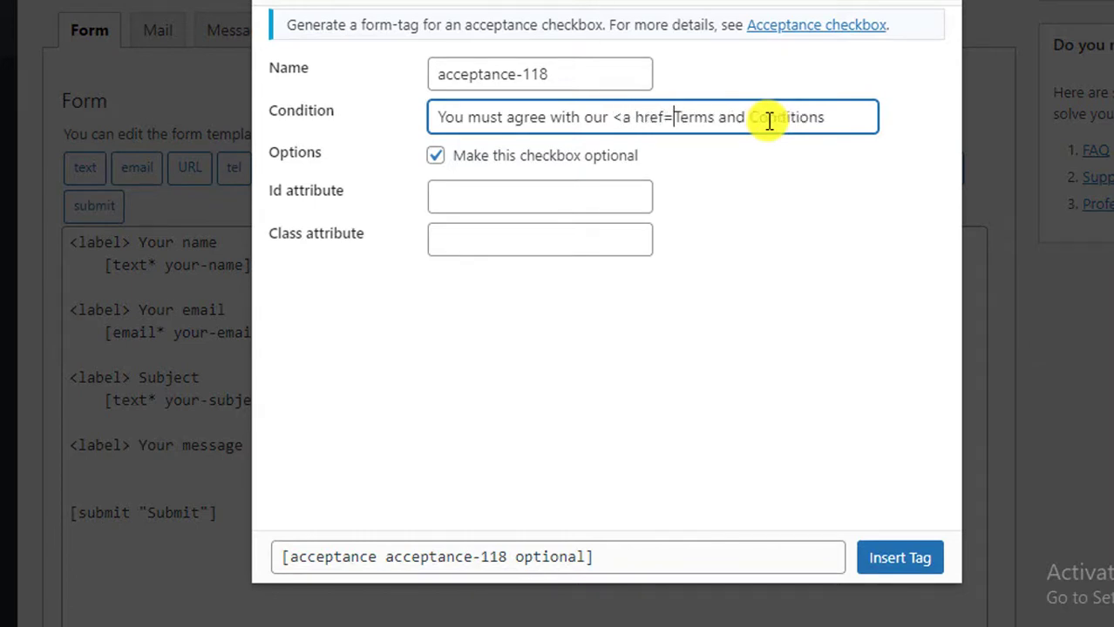
{"action": "type", "text": "\"\""}
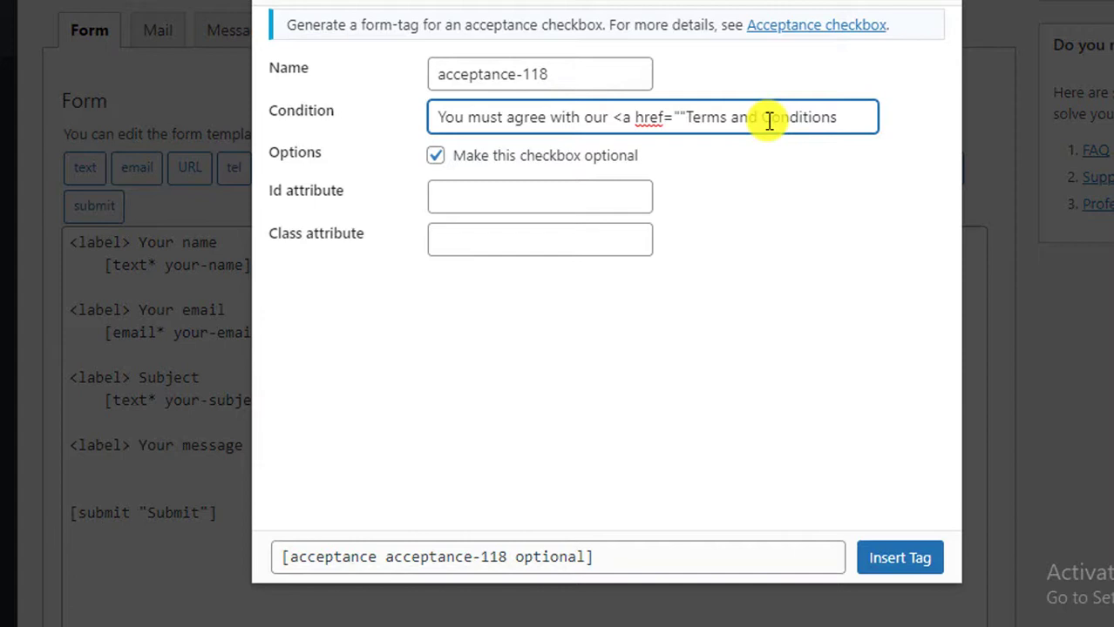
{"action": "type", "text": ">"}
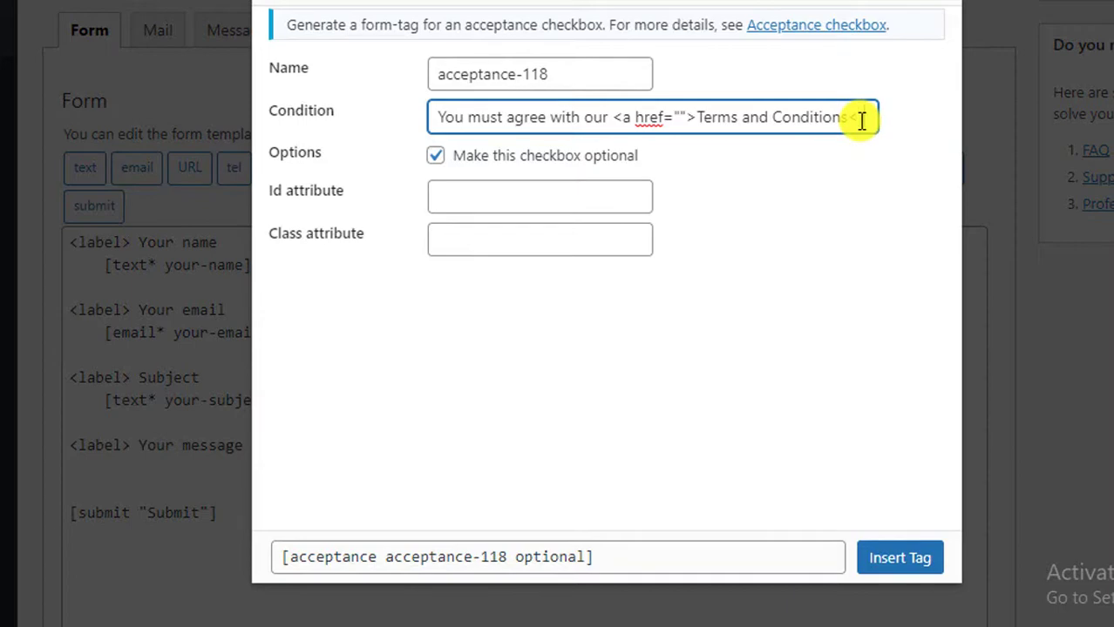
{"action": "left_click", "coordinate": [861, 120]}
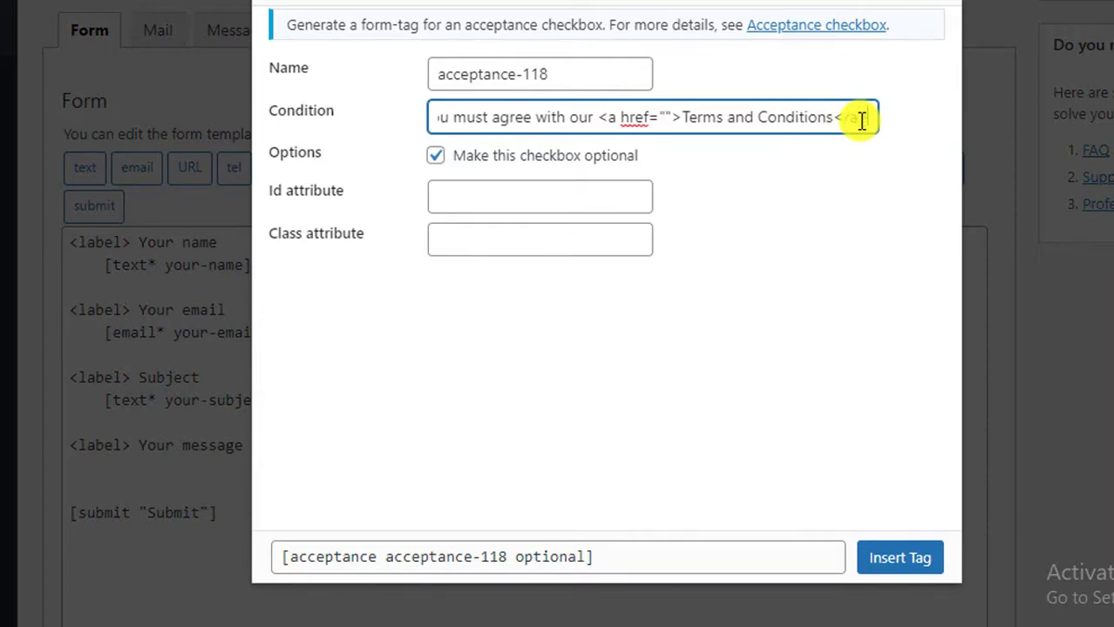
{"action": "left_click", "coordinate": [661, 117]}
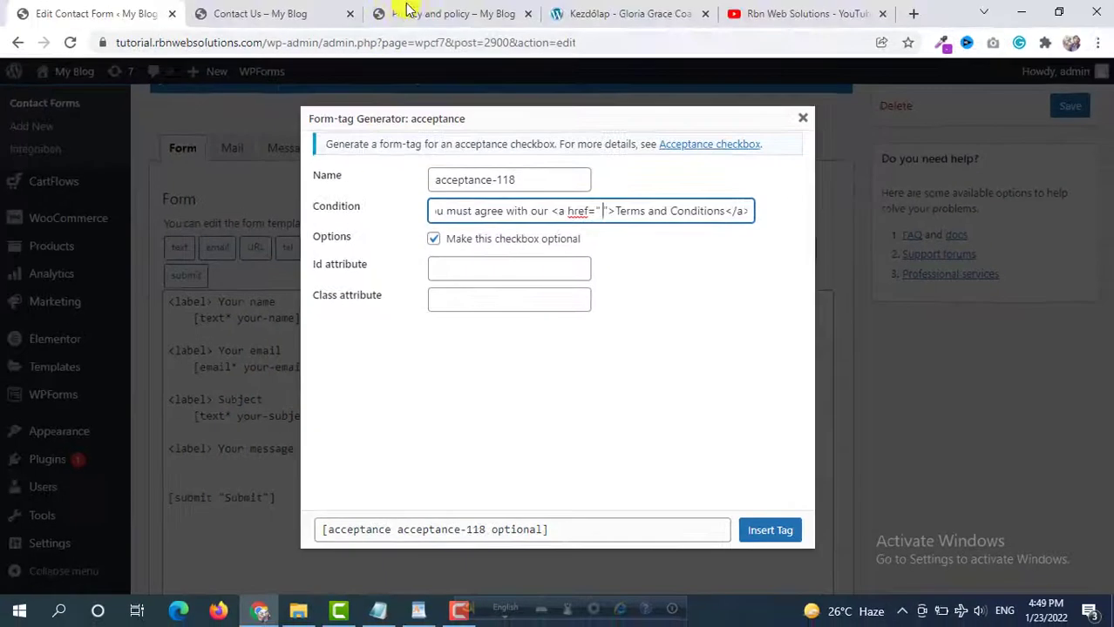
Copy the Privacy and policy page's address to use as the link target
{"action": "left_click", "coordinate": [403, 13]}
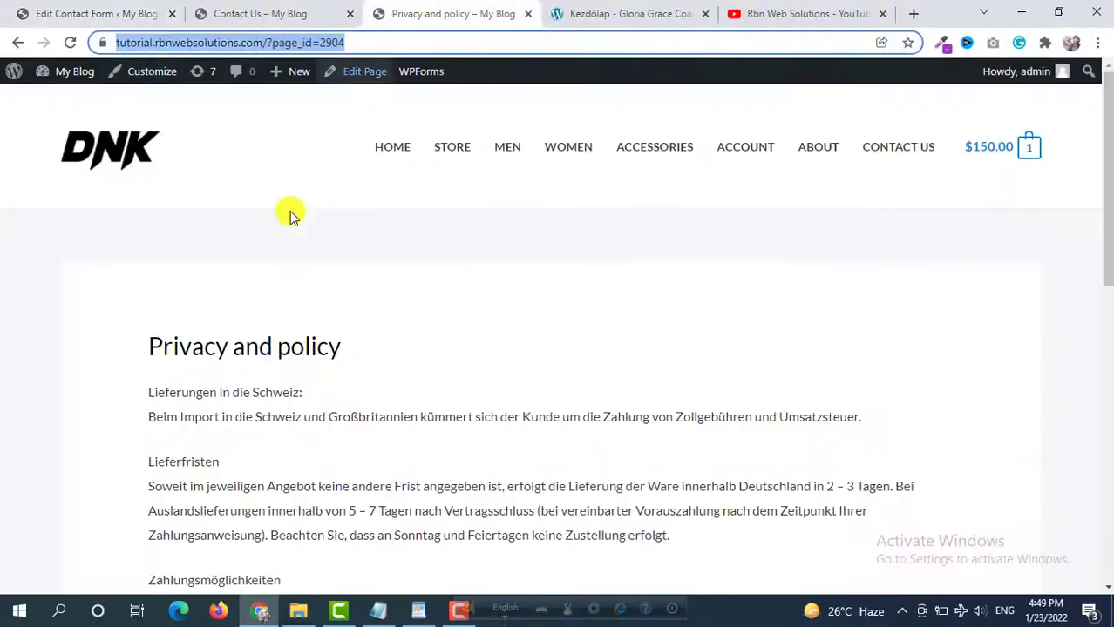
{"action": "right_click", "coordinate": [338, 43]}
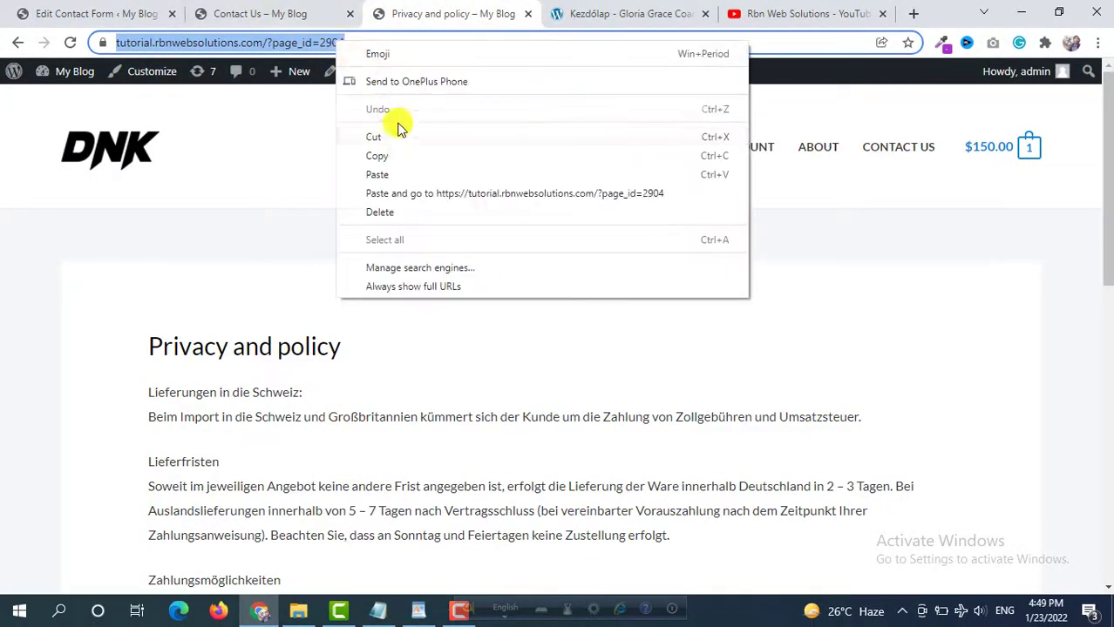
{"action": "left_click", "coordinate": [397, 154]}
{"action": "left_click", "coordinate": [55, 12]}
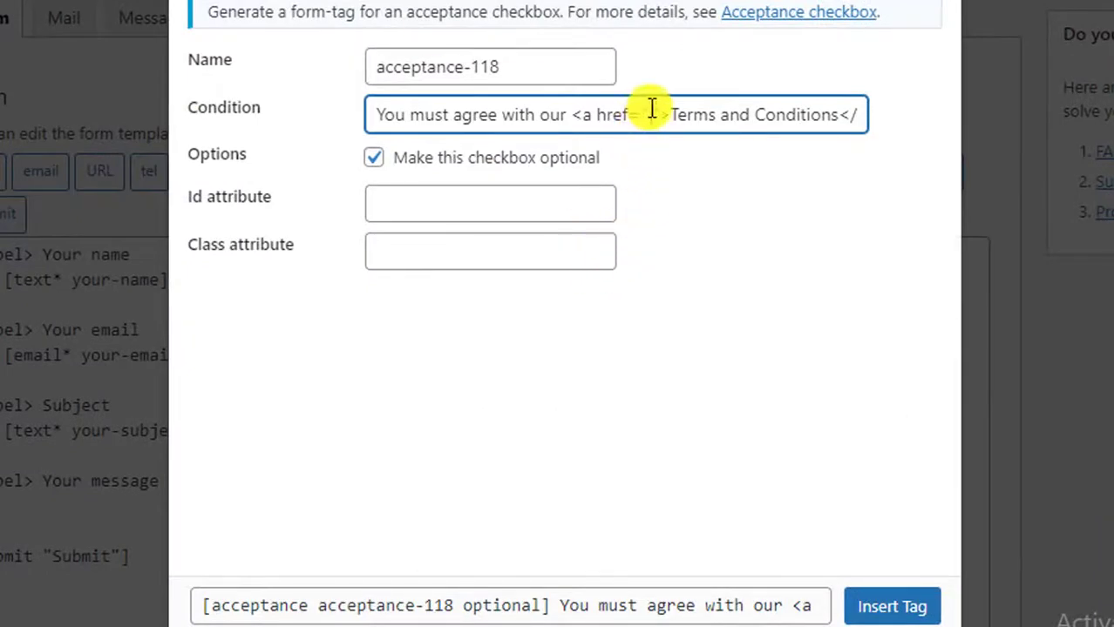
Paste the terms page address (page_id=2904) into the href and remove the stray space
{"action": "key", "text": "ctrl+v"}
{"action": "left_click", "coordinate": [446, 114]}
{"action": "key", "text": "BackSpace"}
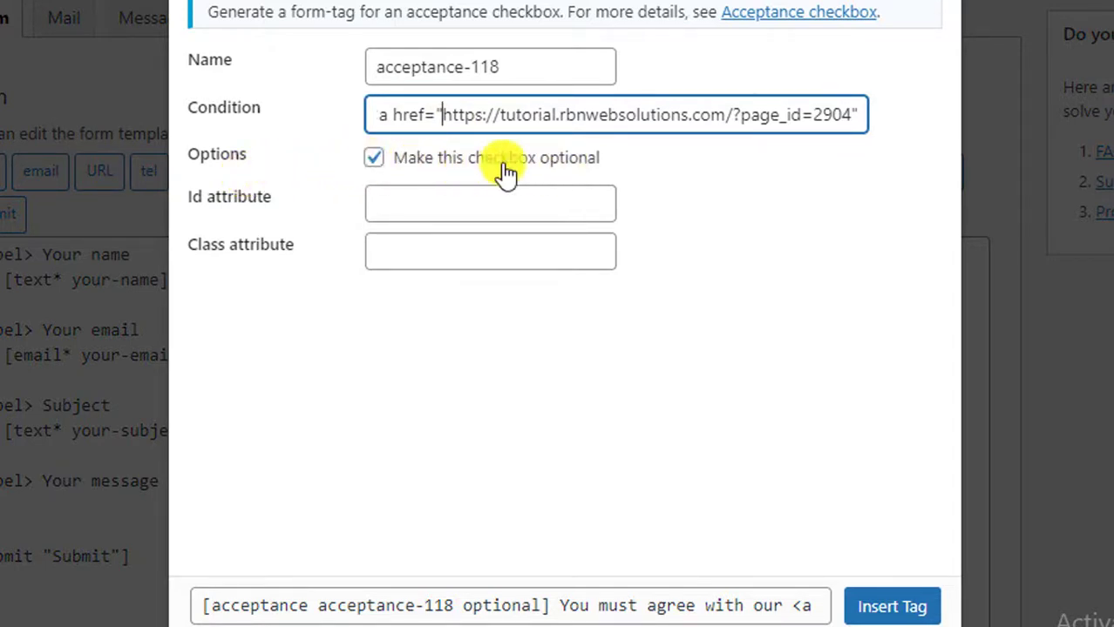
Make the acceptance checkbox required, insert the tag into the form template, and save
{"action": "left_click", "coordinate": [375, 162]}
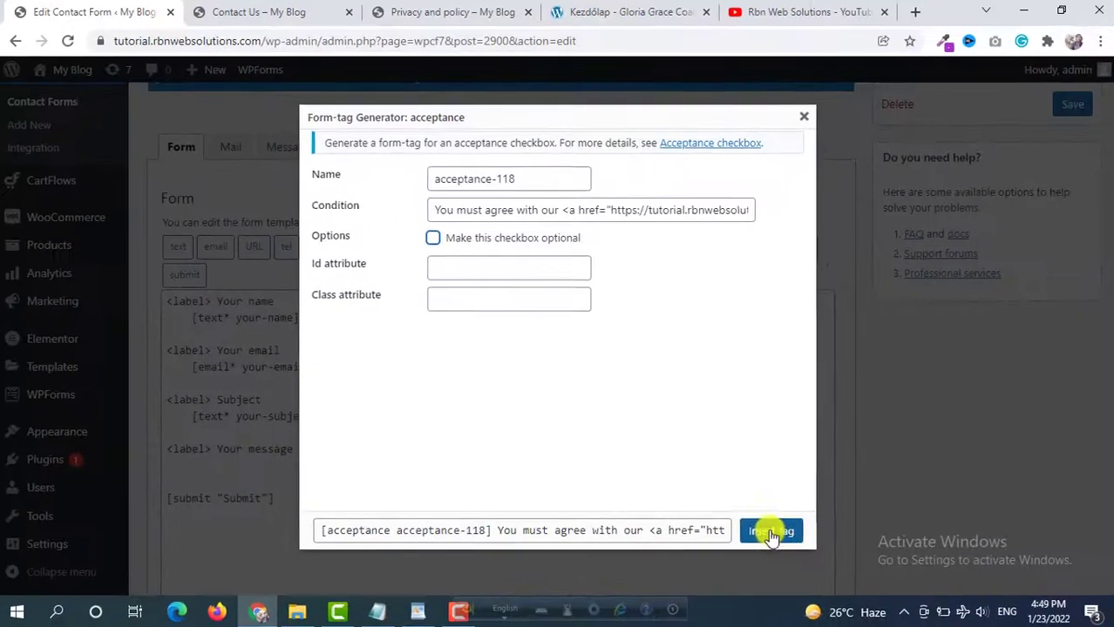
{"action": "left_click", "coordinate": [771, 531]}
{"action": "scroll", "coordinate": [622, 291], "scroll_direction": "down", "scroll_amount": 3}
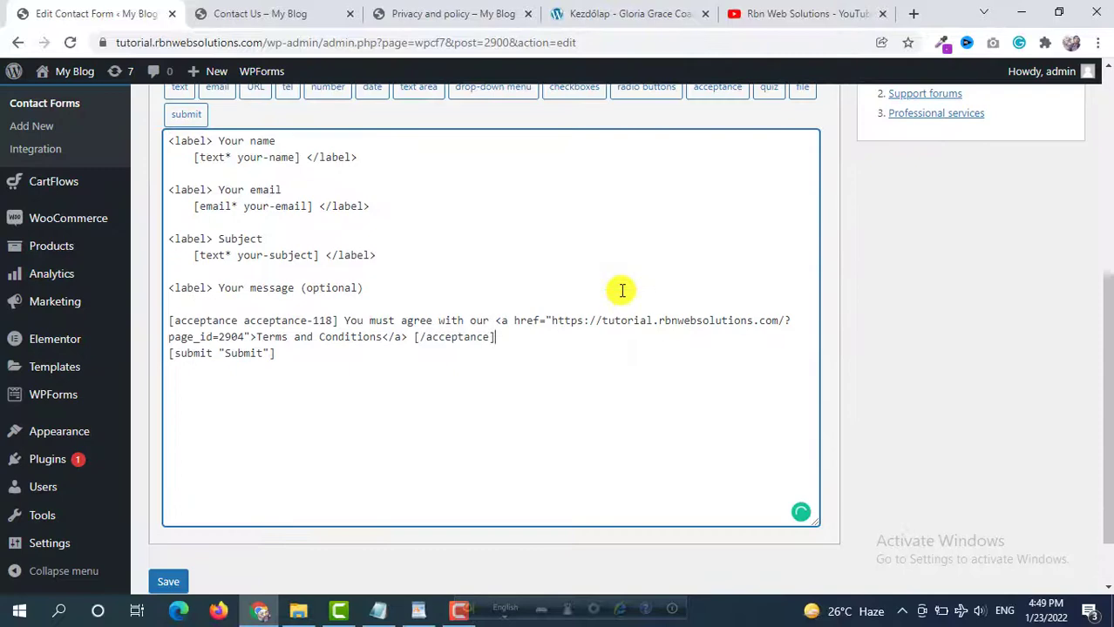
{"action": "left_click", "coordinate": [168, 510]}
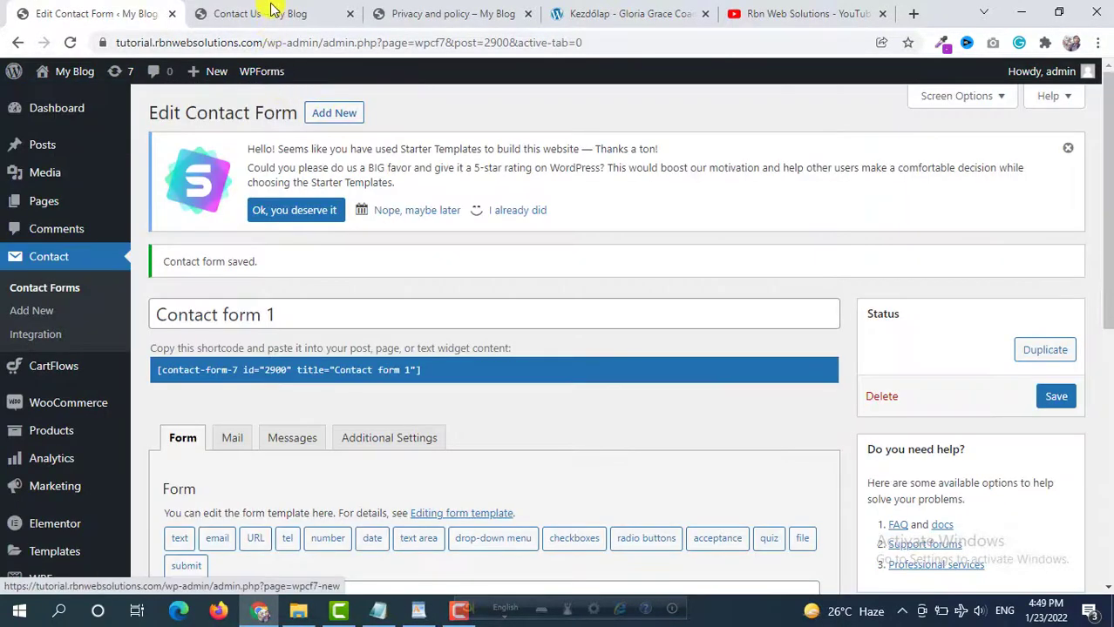
Reload the live Contact Us page to check for the Terms and Conditions checkbox
{"action": "left_click", "coordinate": [259, 13]}
{"action": "left_click", "coordinate": [269, 42]}
{"action": "key", "text": "Return"}
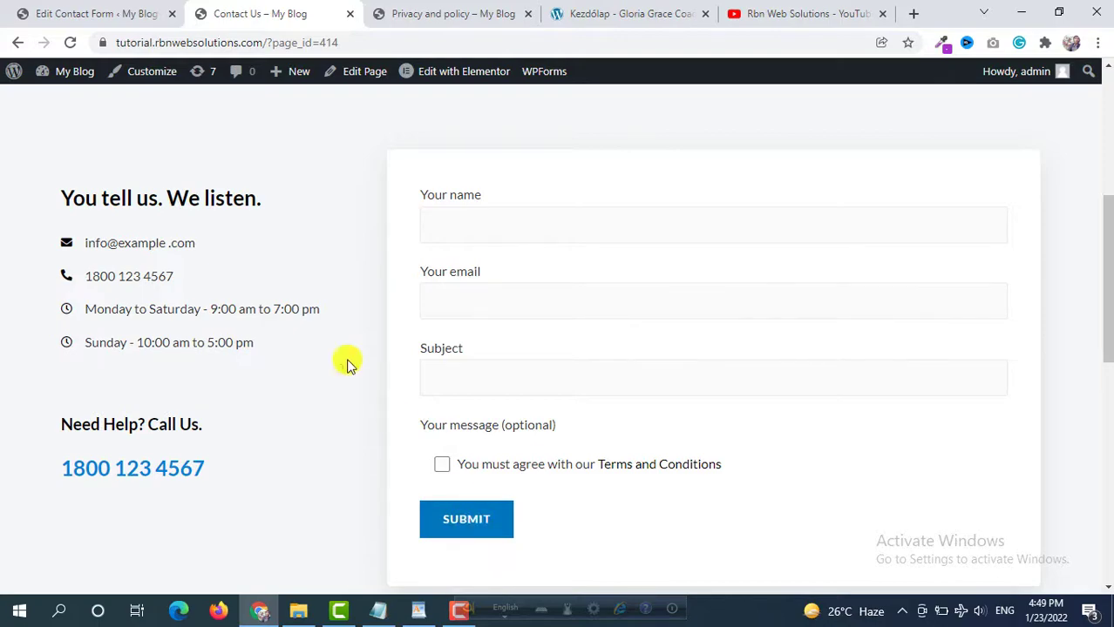
Enter 'acceptance_as_validation: on' in Contact form 1's Additional Settings and save
{"action": "left_click", "coordinate": [133, 9]}
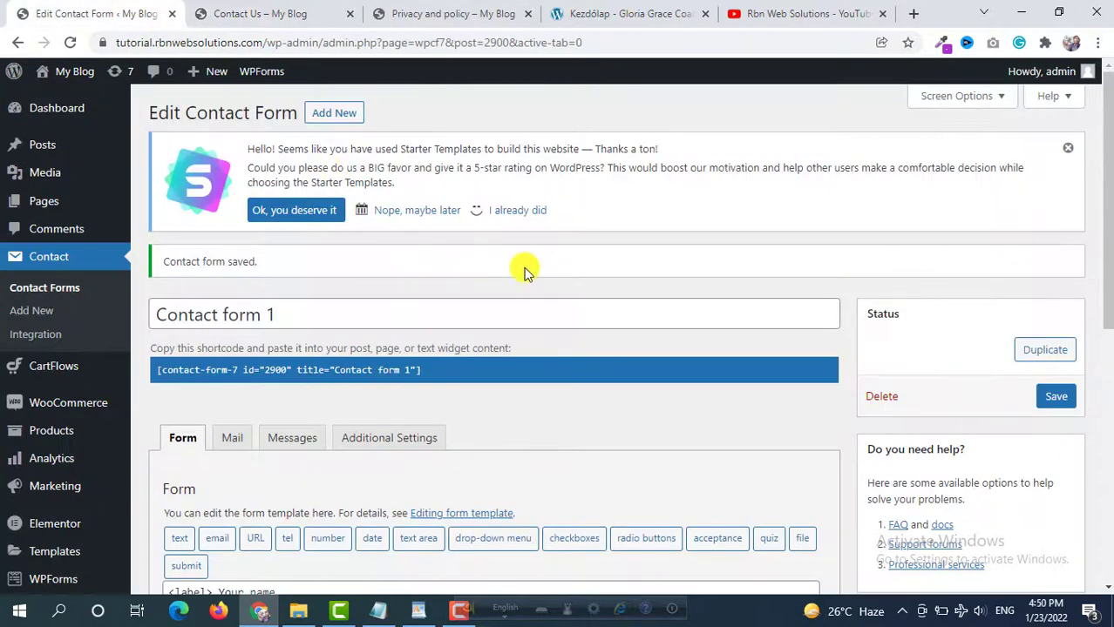
{"action": "scroll", "coordinate": [522, 266], "scroll_direction": "down", "scroll_amount": 1}
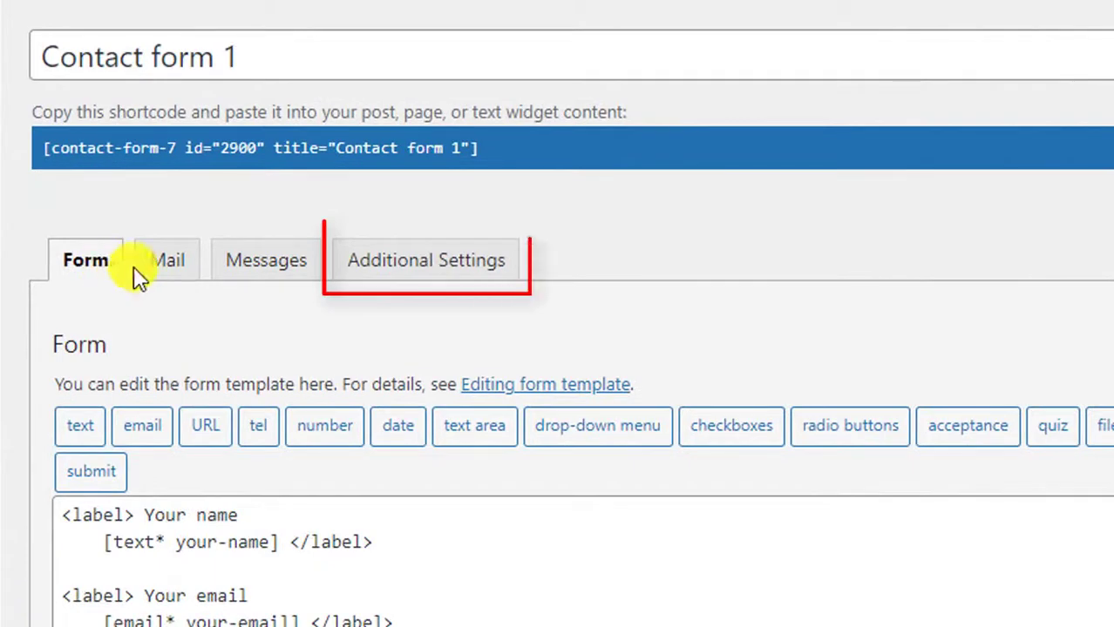
{"action": "left_click", "coordinate": [421, 279]}
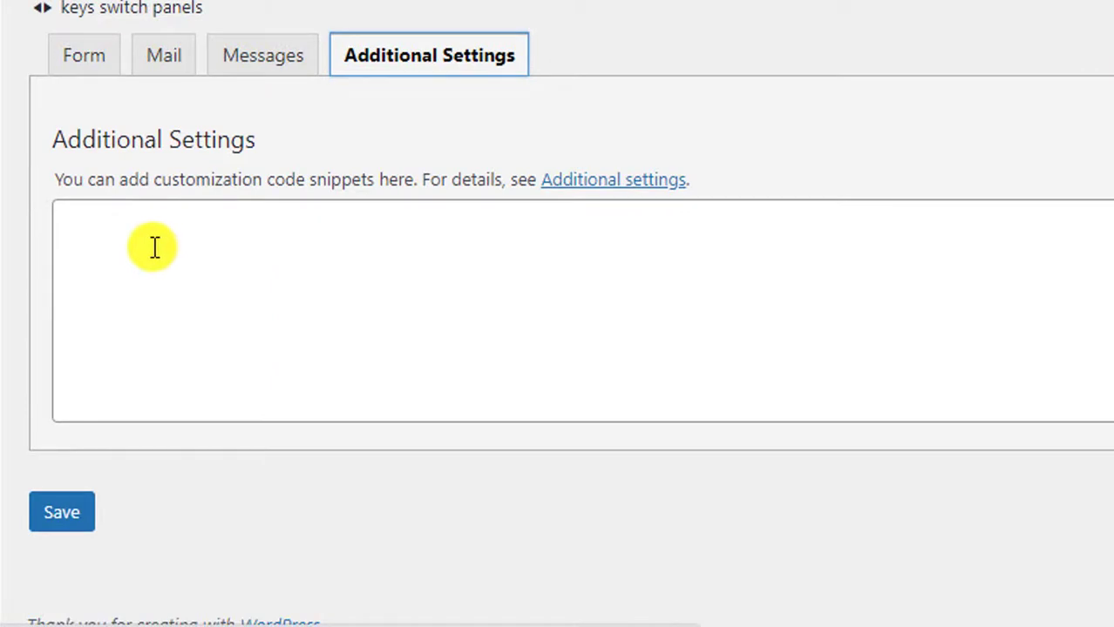
{"action": "left_click", "coordinate": [155, 248]}
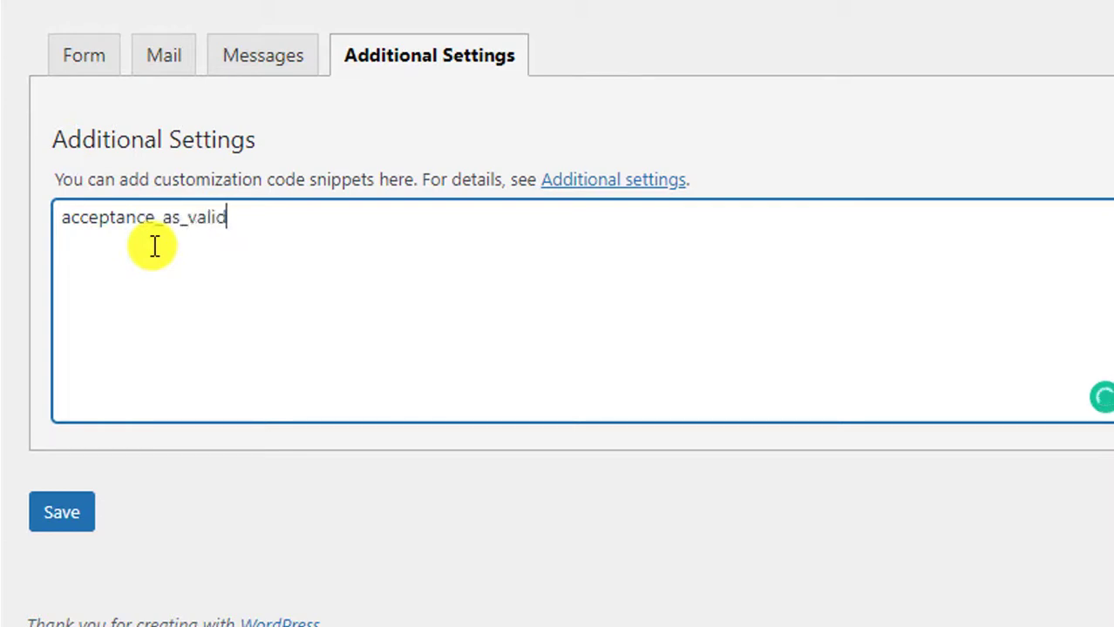
{"action": "type", "text": ": on"}
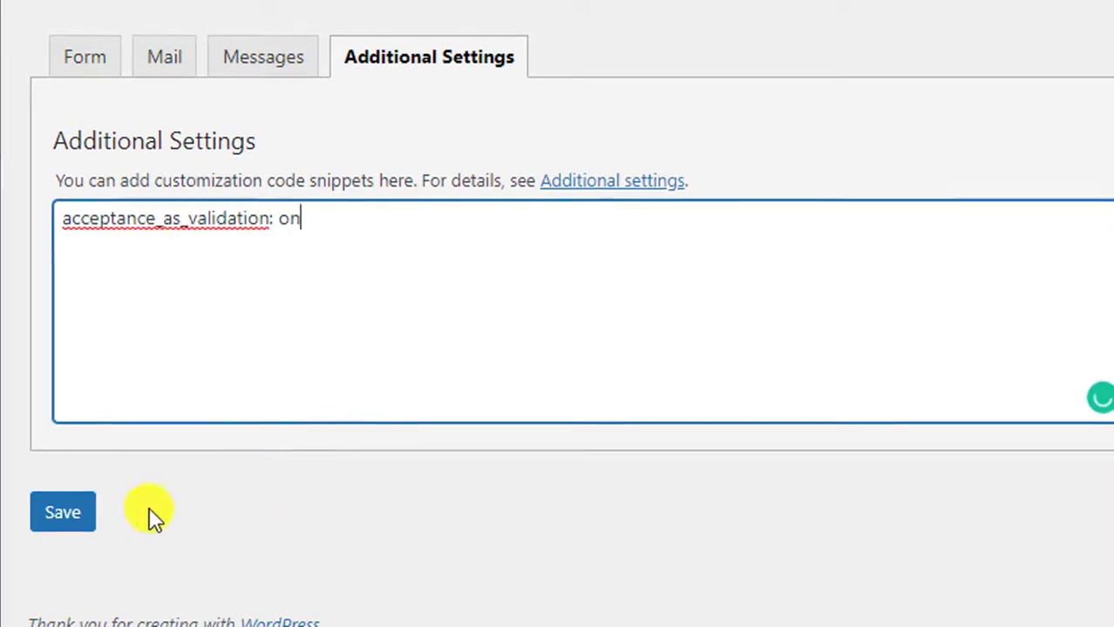
{"action": "left_click", "coordinate": [74, 514]}
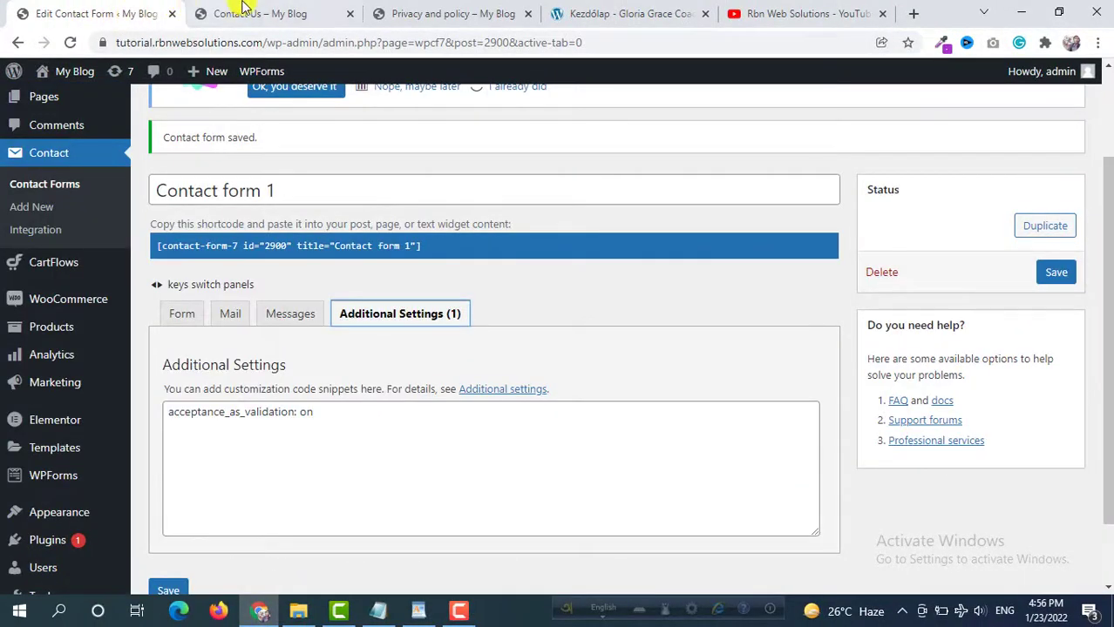
Reload the live Contact Us page and scroll through the form
{"action": "left_click", "coordinate": [245, 8]}
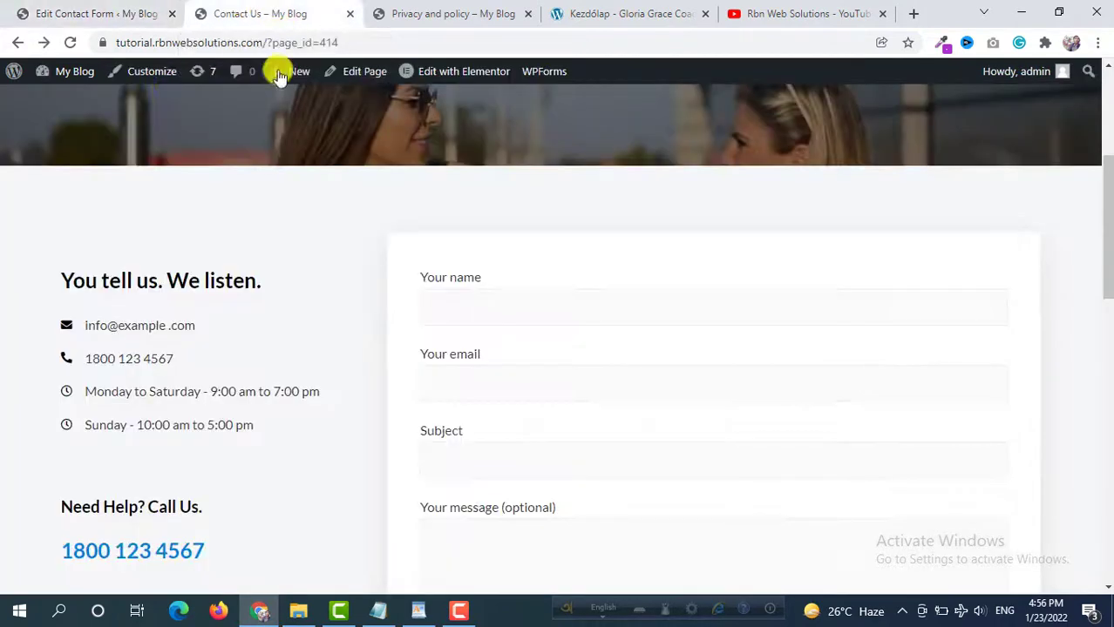
{"action": "left_click", "coordinate": [71, 43]}
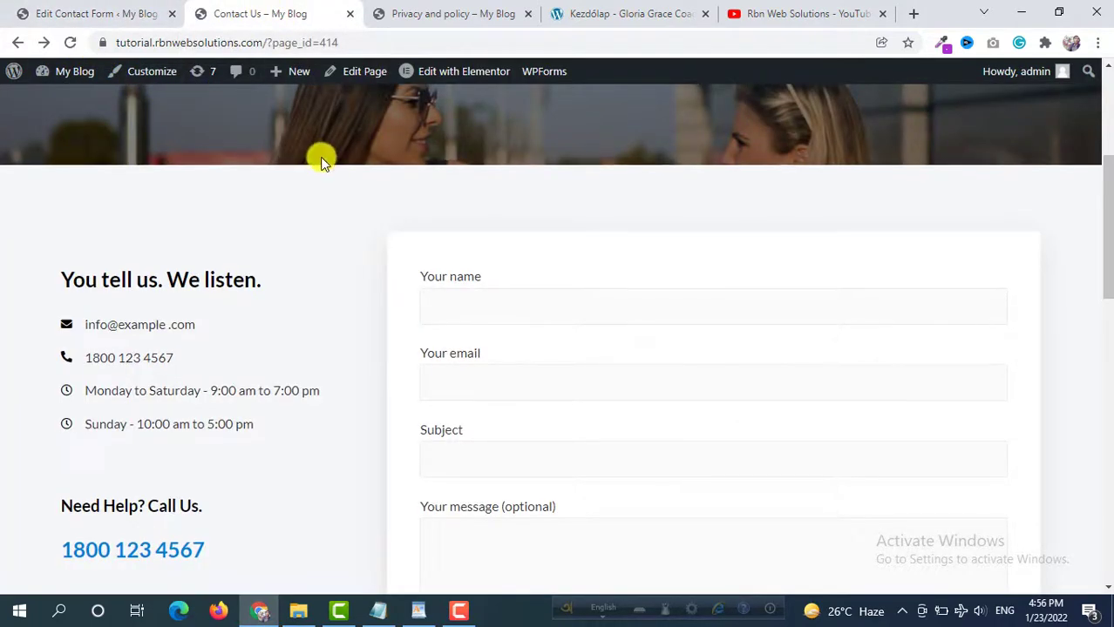
{"action": "scroll", "coordinate": [321, 159], "scroll_direction": "down", "scroll_amount": 5}
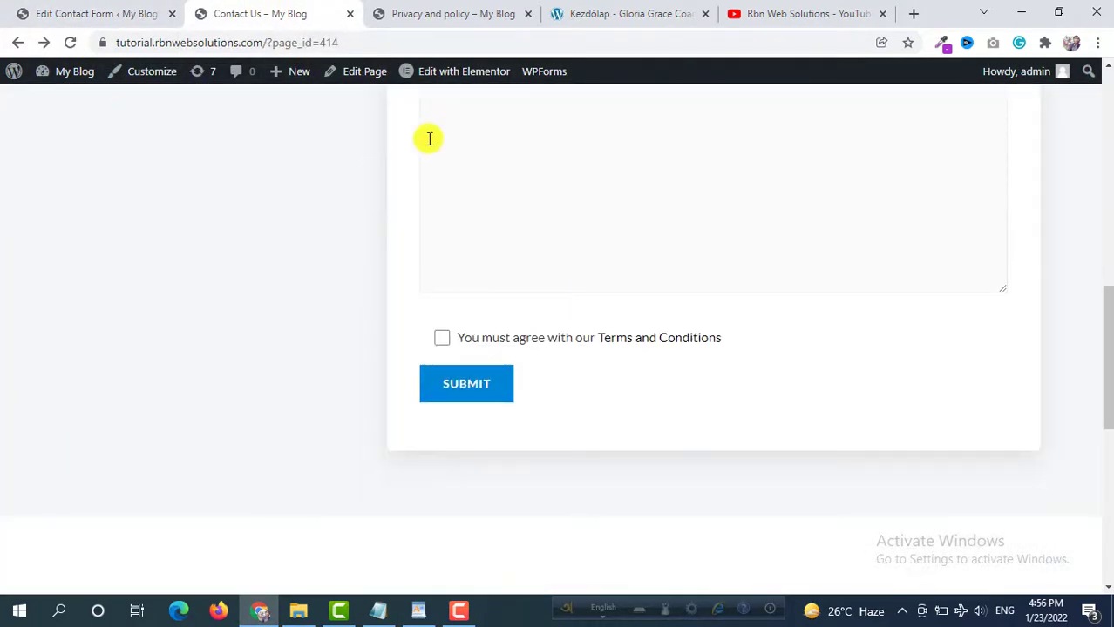
{"action": "scroll", "coordinate": [463, 194], "scroll_direction": "up", "scroll_amount": 1}
{"action": "scroll", "coordinate": [467, 209], "scroll_direction": "down", "scroll_amount": 1}
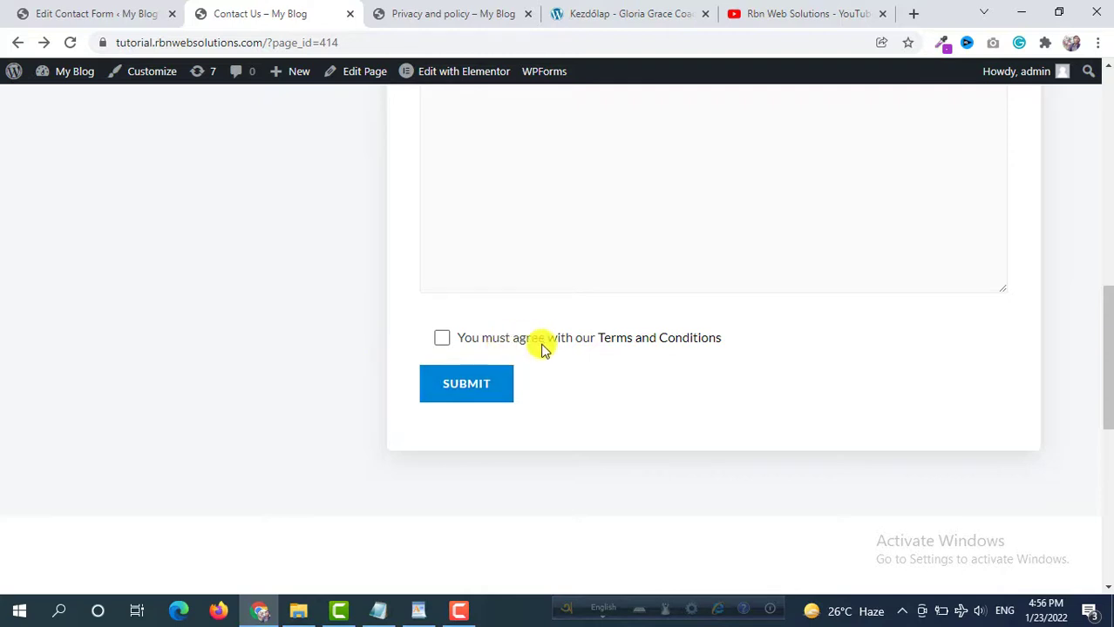
{"action": "scroll", "coordinate": [356, 306], "scroll_direction": "up", "scroll_amount": 5}
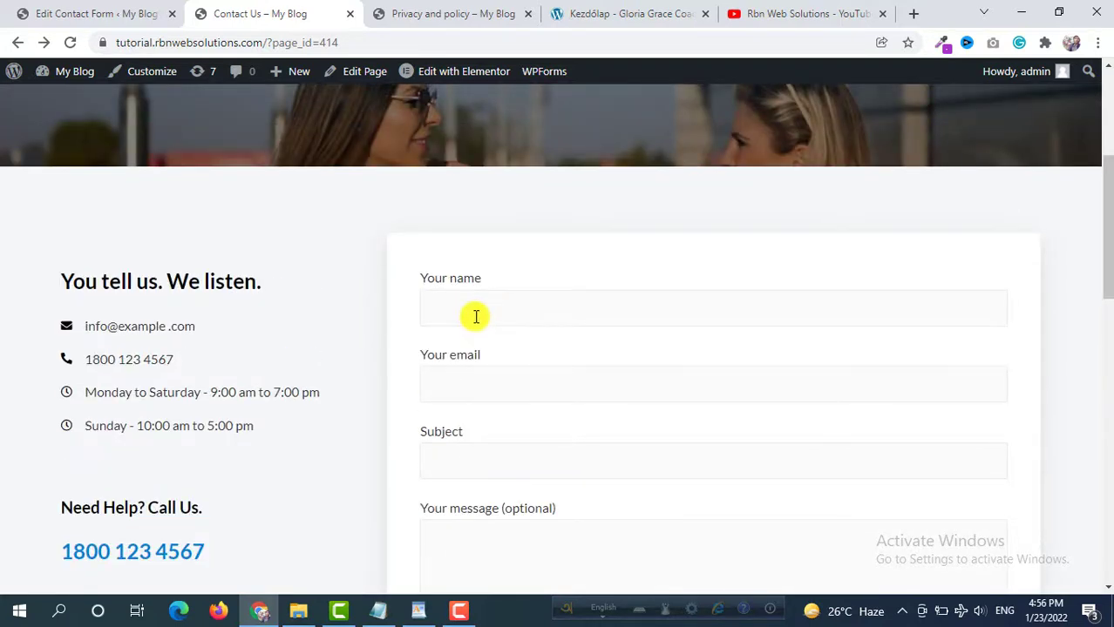
Fill in a saved name and e-mail, subject 'Website maintenance' and message 'Hi how are you?'
{"action": "left_click", "coordinate": [473, 315]}
{"action": "left_click", "coordinate": [471, 383]}
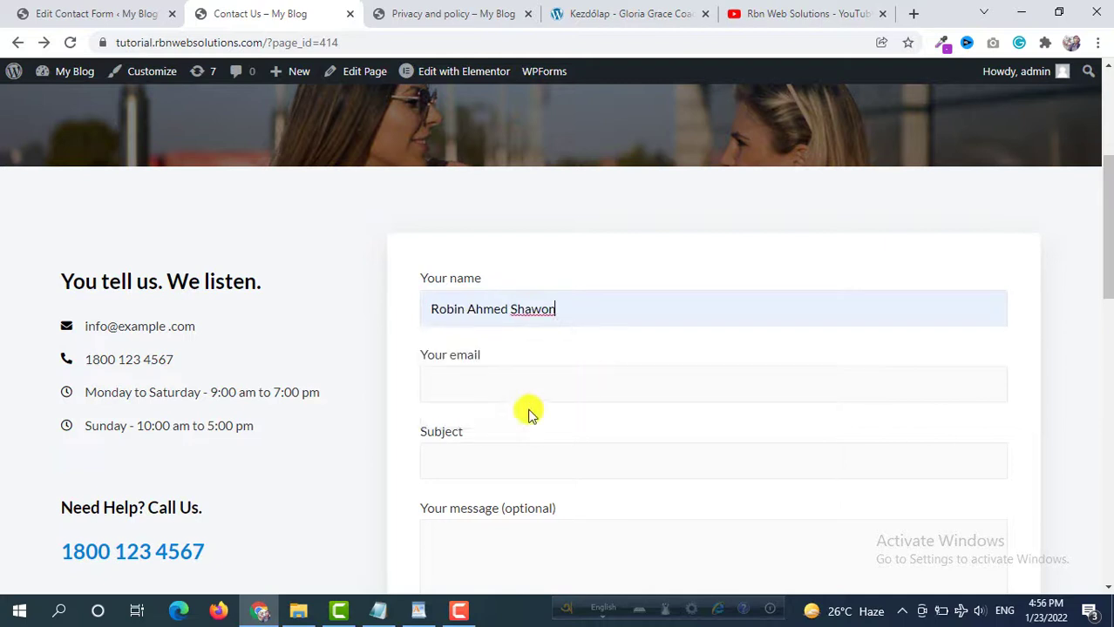
{"action": "left_click", "coordinate": [457, 386]}
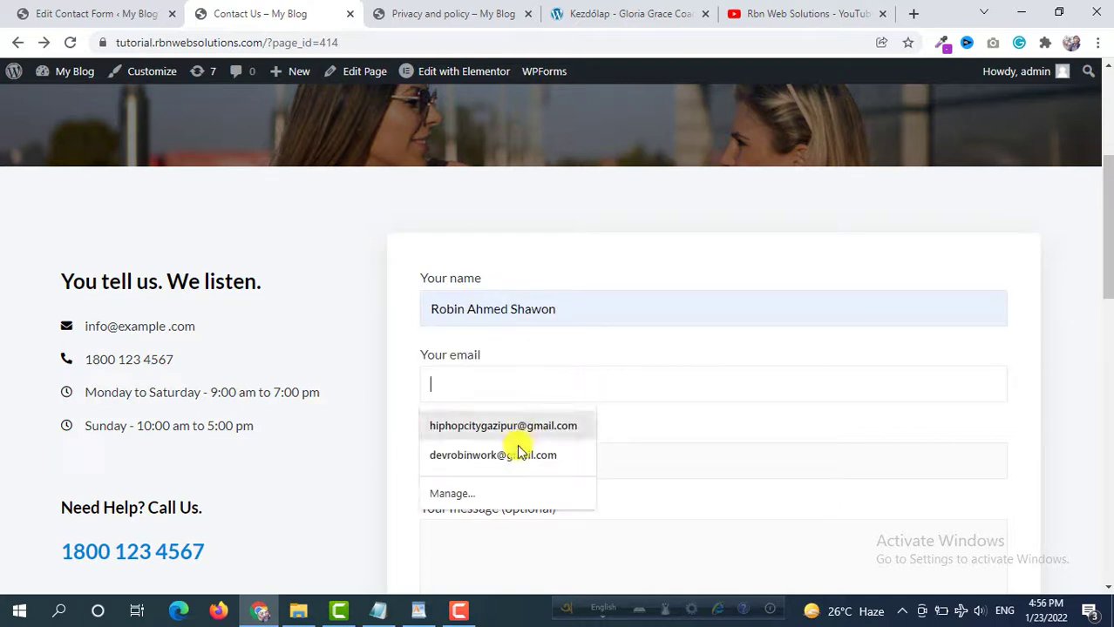
{"action": "left_click", "coordinate": [460, 457]}
{"action": "scroll", "coordinate": [500, 314], "scroll_direction": "down", "scroll_amount": 3}
{"action": "left_click", "coordinate": [486, 227]}
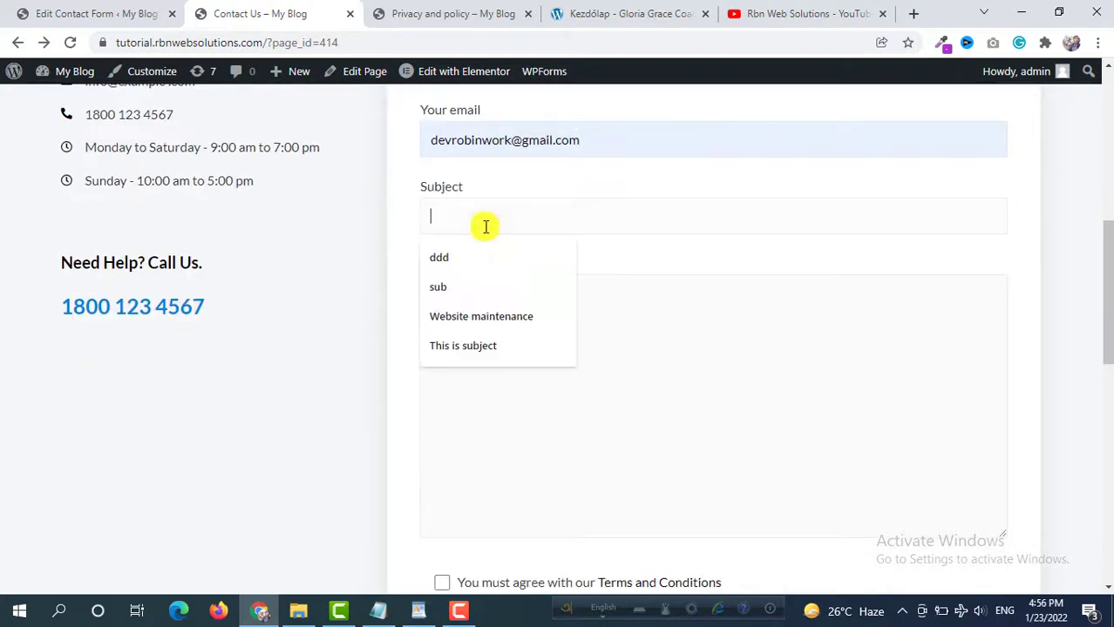
{"action": "left_click", "coordinate": [480, 320]}
{"action": "left_click", "coordinate": [491, 316]}
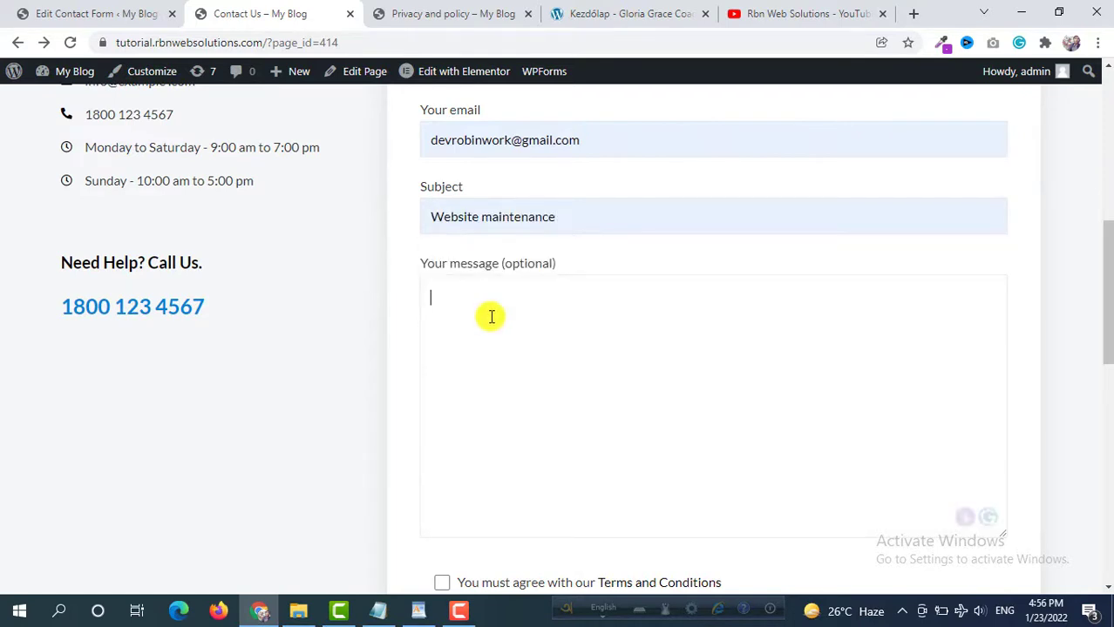
{"action": "type", "text": "Hi how are you?"}
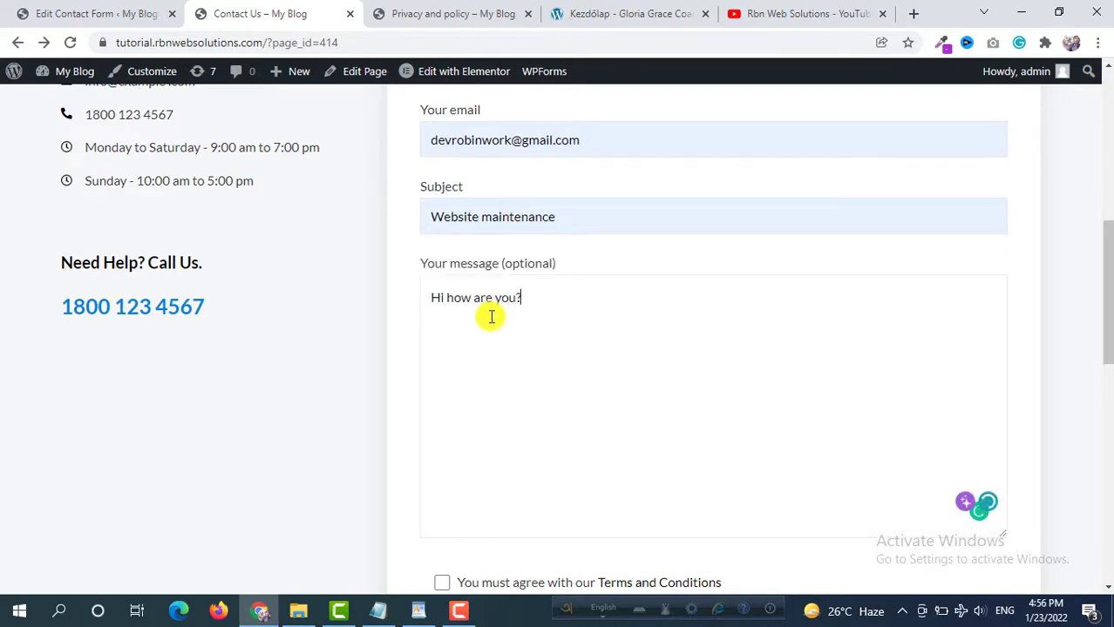
{"action": "scroll", "coordinate": [305, 348], "scroll_direction": "down", "scroll_amount": 2}
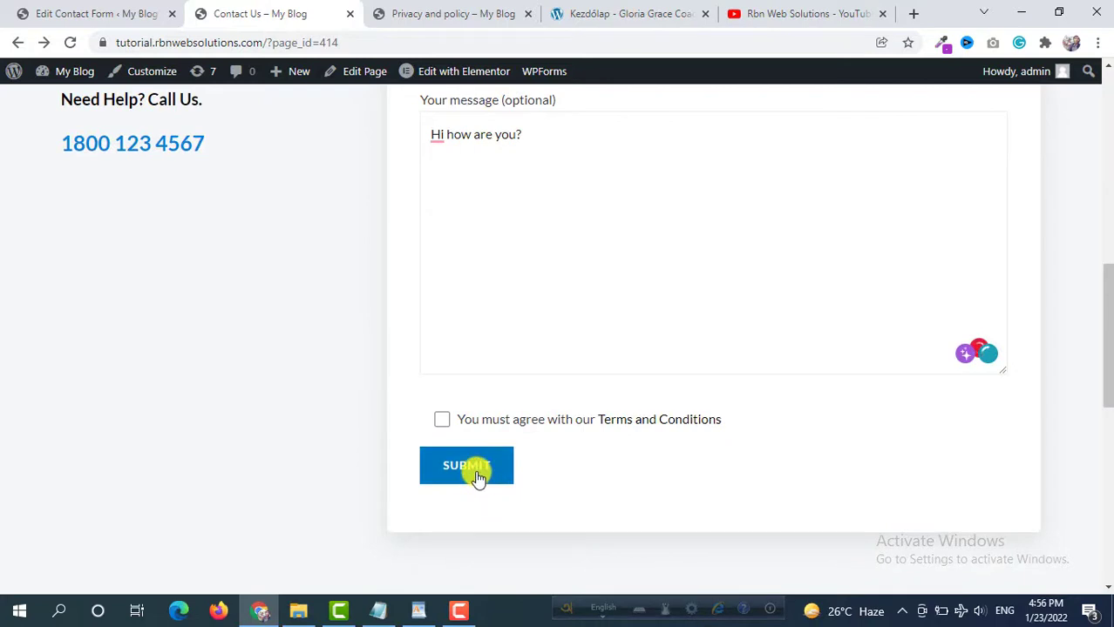
Submit unticked to get 'You must accept the terms and conditions', then tick it and resubmit
{"action": "left_click", "coordinate": [477, 480]}
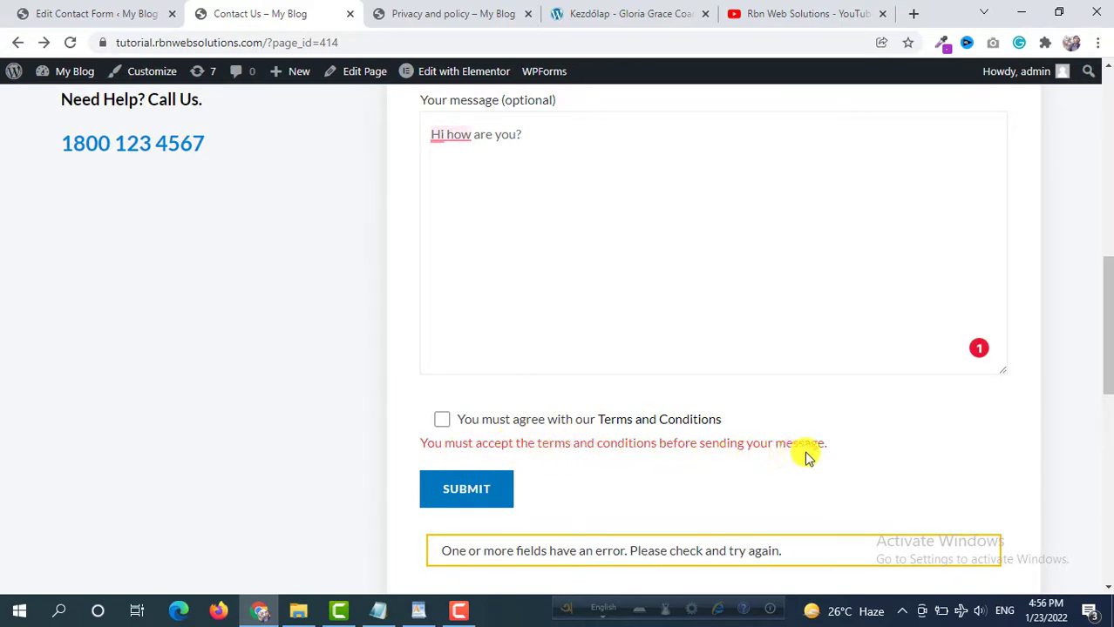
{"action": "left_click", "coordinate": [442, 422]}
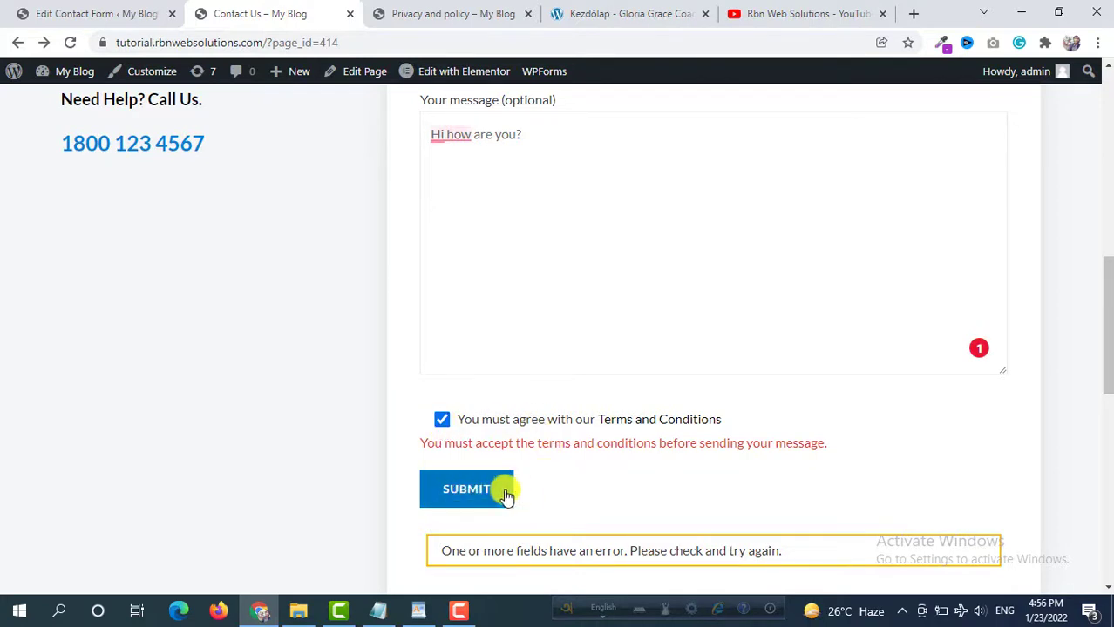
{"action": "left_click", "coordinate": [462, 493]}
{"action": "scroll", "coordinate": [355, 232], "scroll_direction": "up", "scroll_amount": 4}
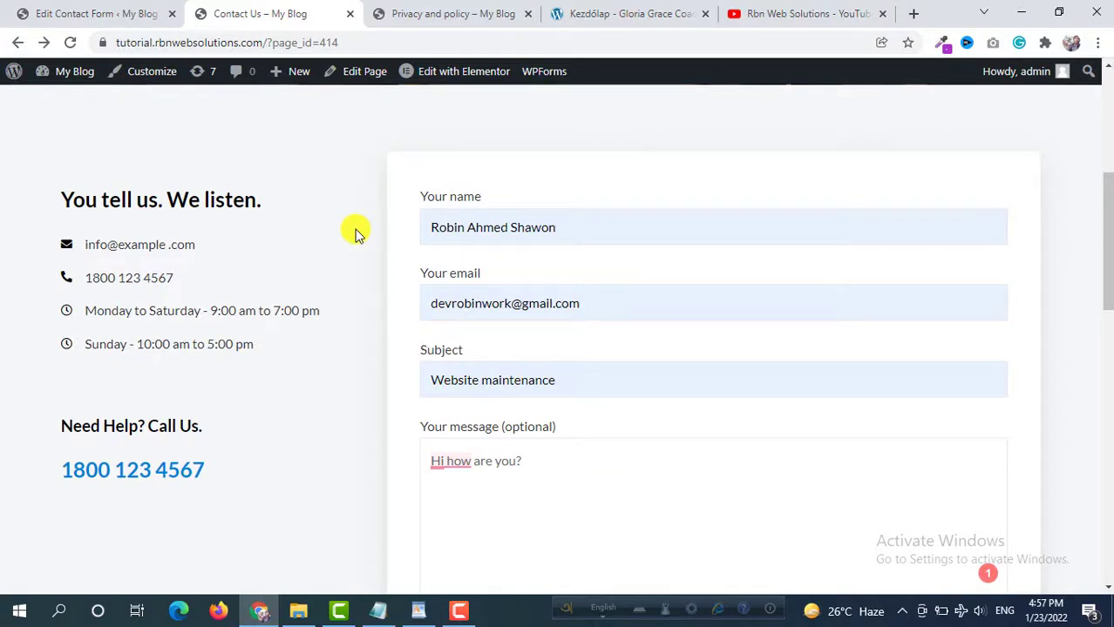
Switch to the 'Rbn Web Solutions - YouTube' tab showing the channel's videos
{"action": "left_click", "coordinate": [776, 14]}
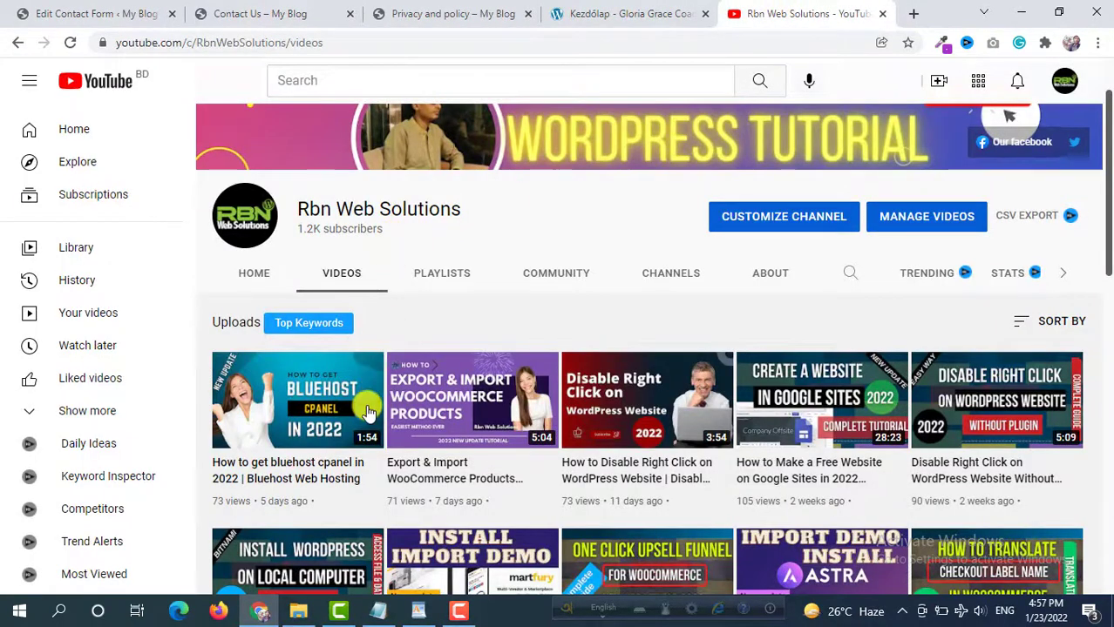